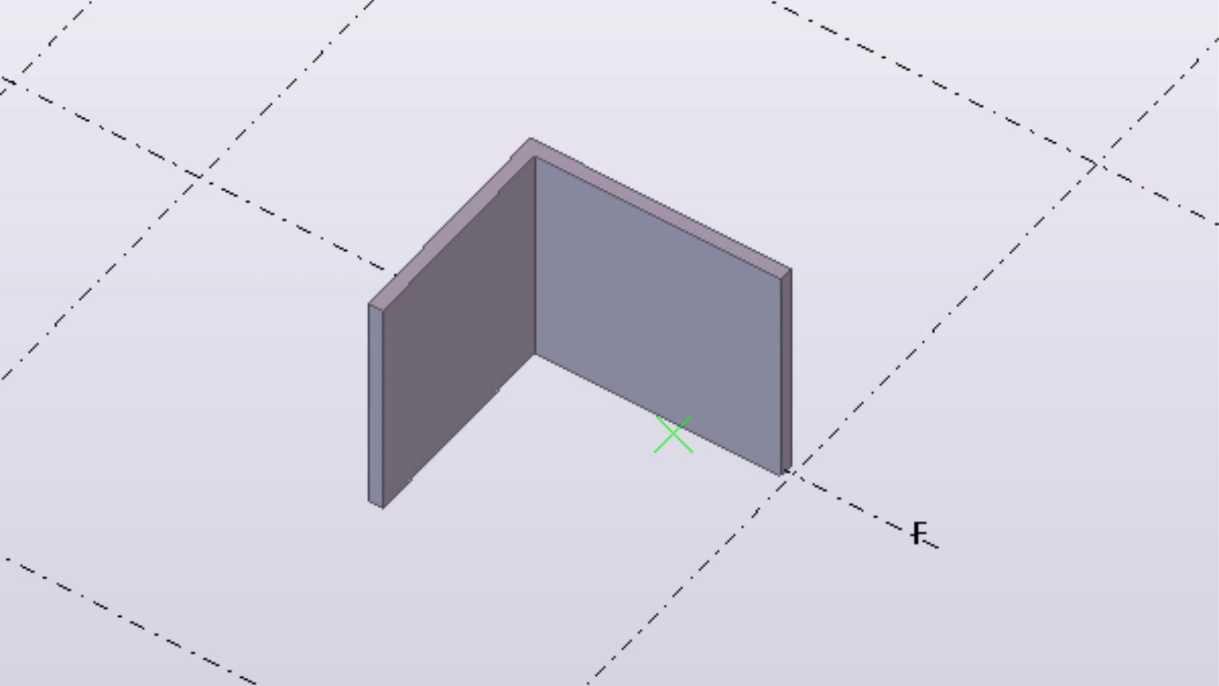
Thicken the L-shaped walls to 1000 mm and extend the right wall end by 1000 mm.
{"action": "left_click", "coordinate": [457, 319]}
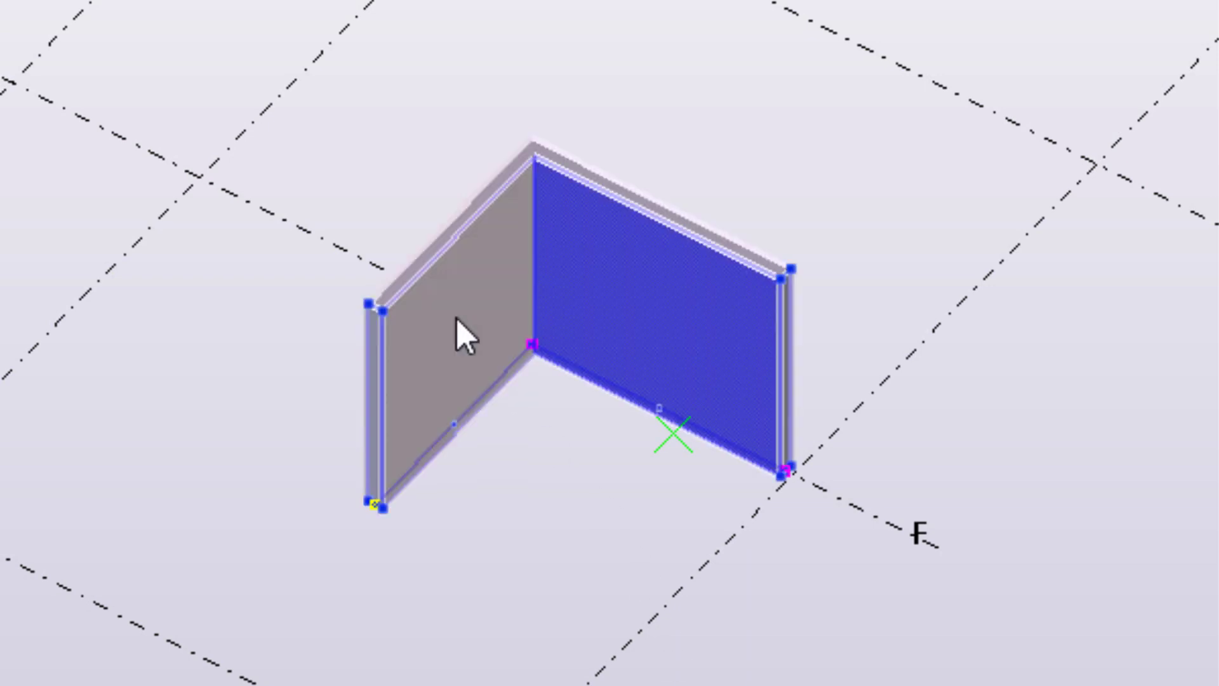
{"action": "left_click", "coordinate": [457, 318]}
{"action": "left_click", "coordinate": [495, 366]}
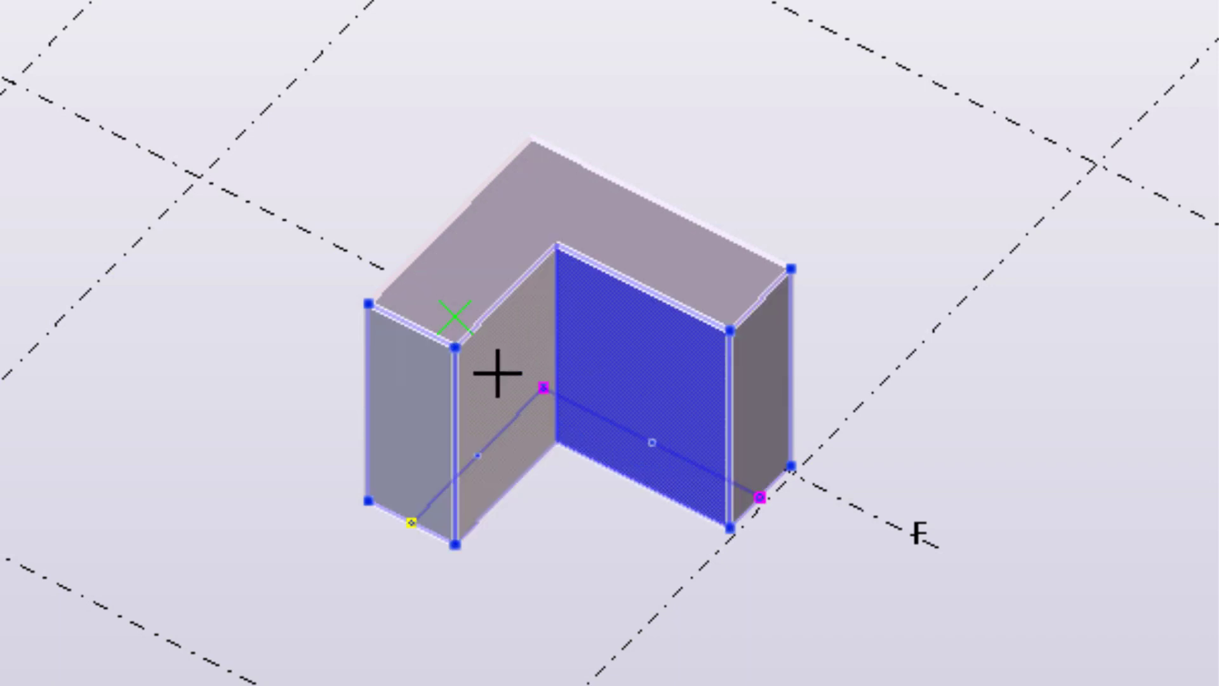
{"action": "left_click", "coordinate": [766, 383]}
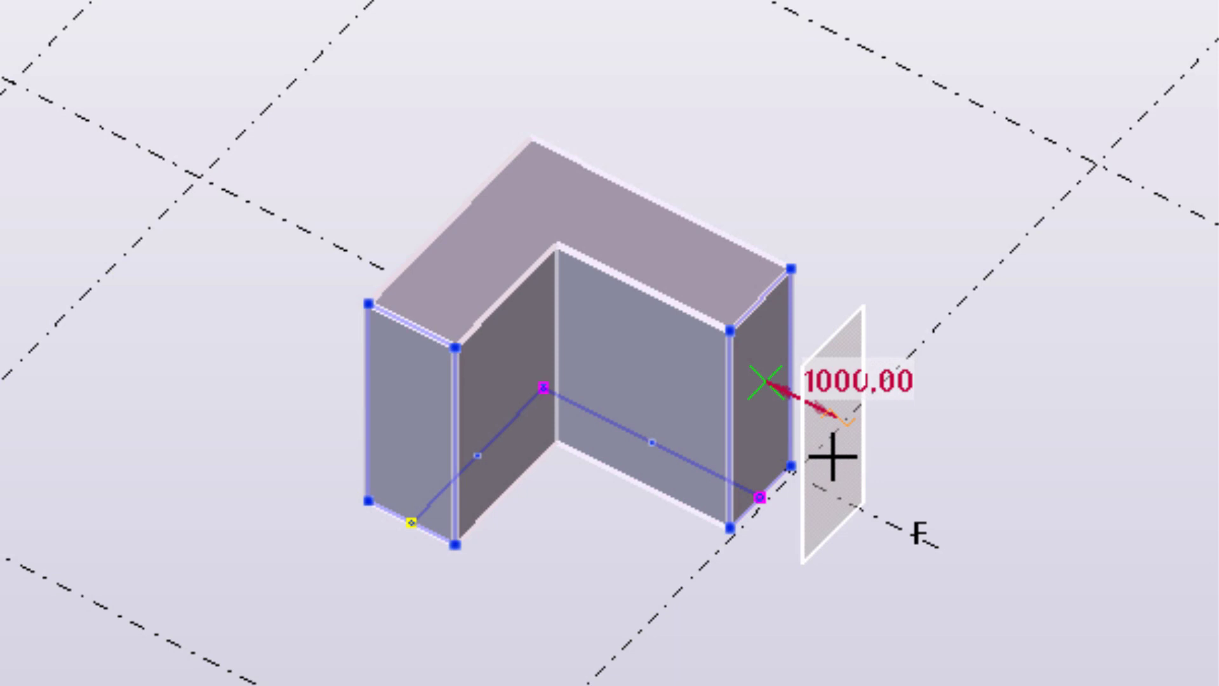
{"action": "left_click", "coordinate": [847, 470]}
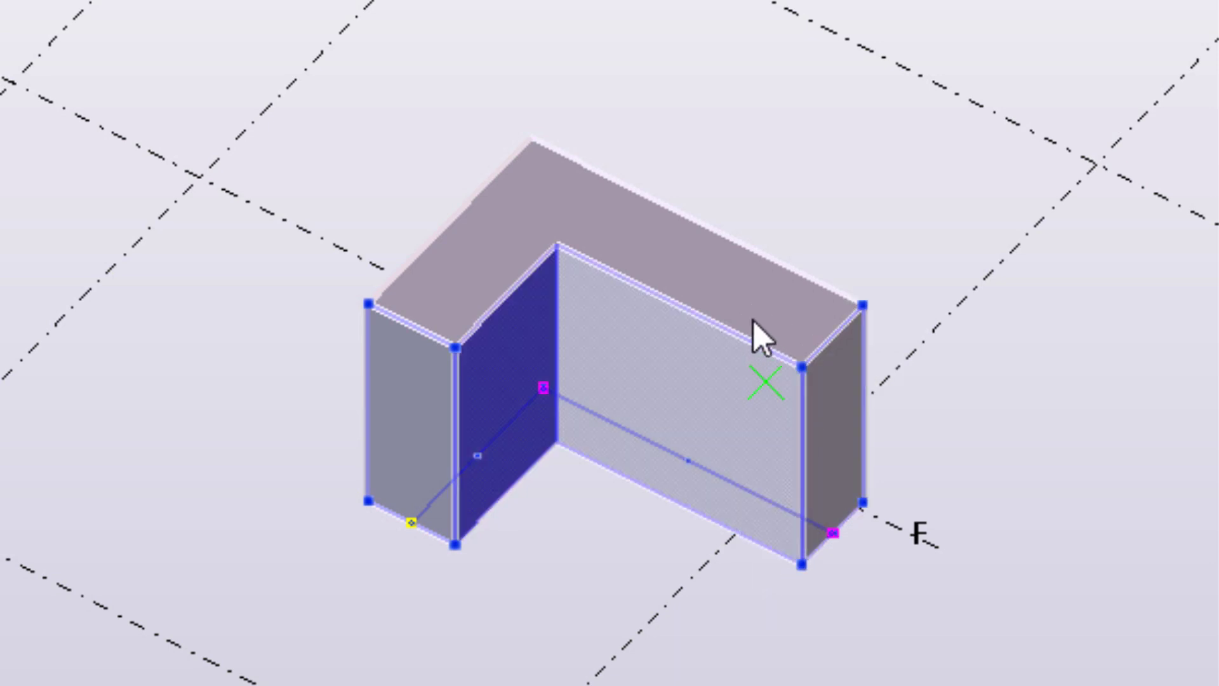
Add a vertex at the front wall's midpoint to bend it into a chamfered corner.
{"action": "left_click", "coordinate": [688, 459]}
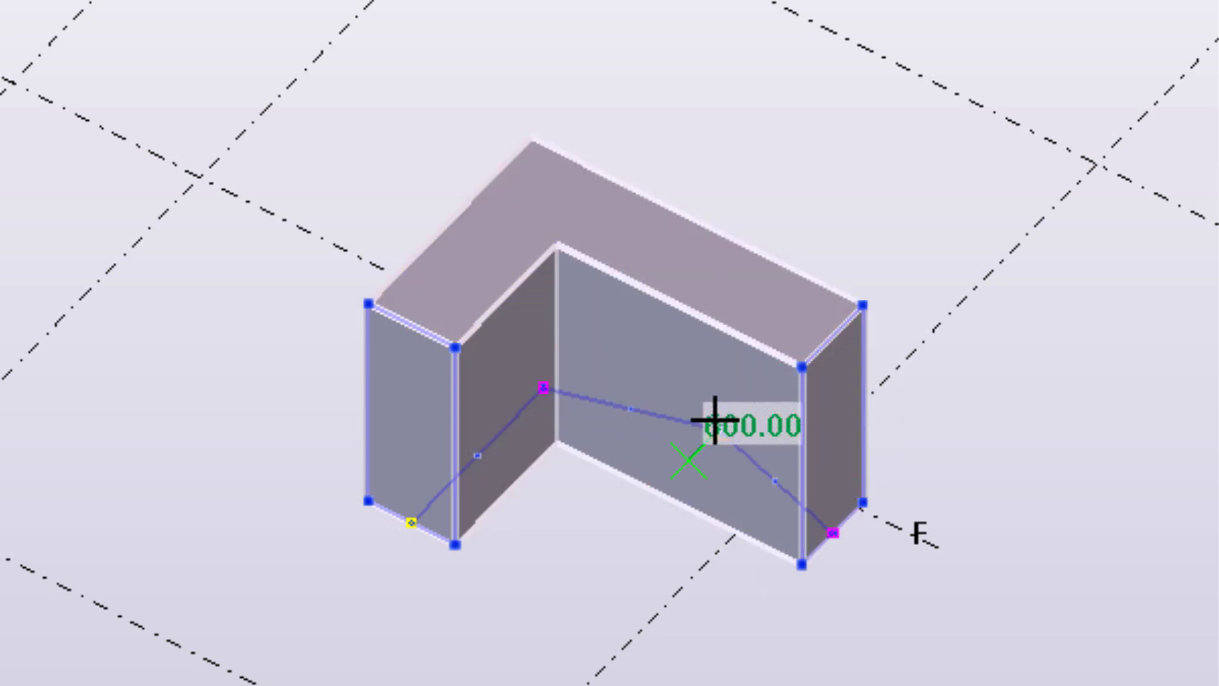
{"action": "left_click", "coordinate": [743, 385]}
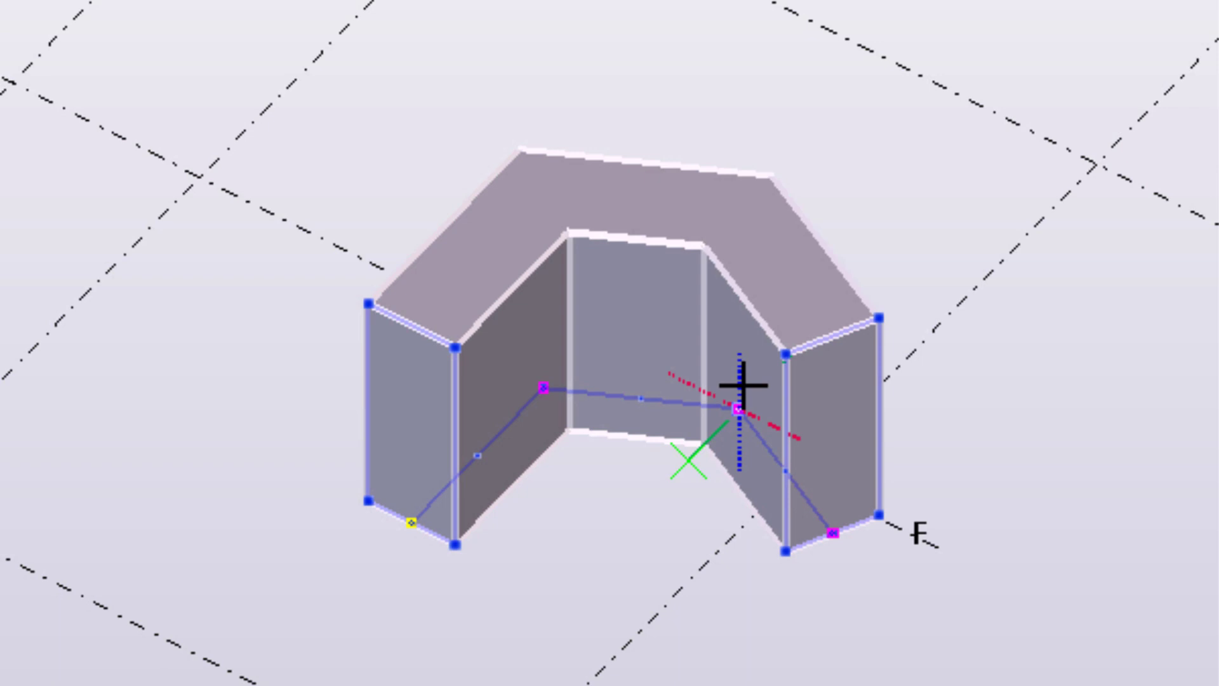
{"action": "key", "text": "Escape"}
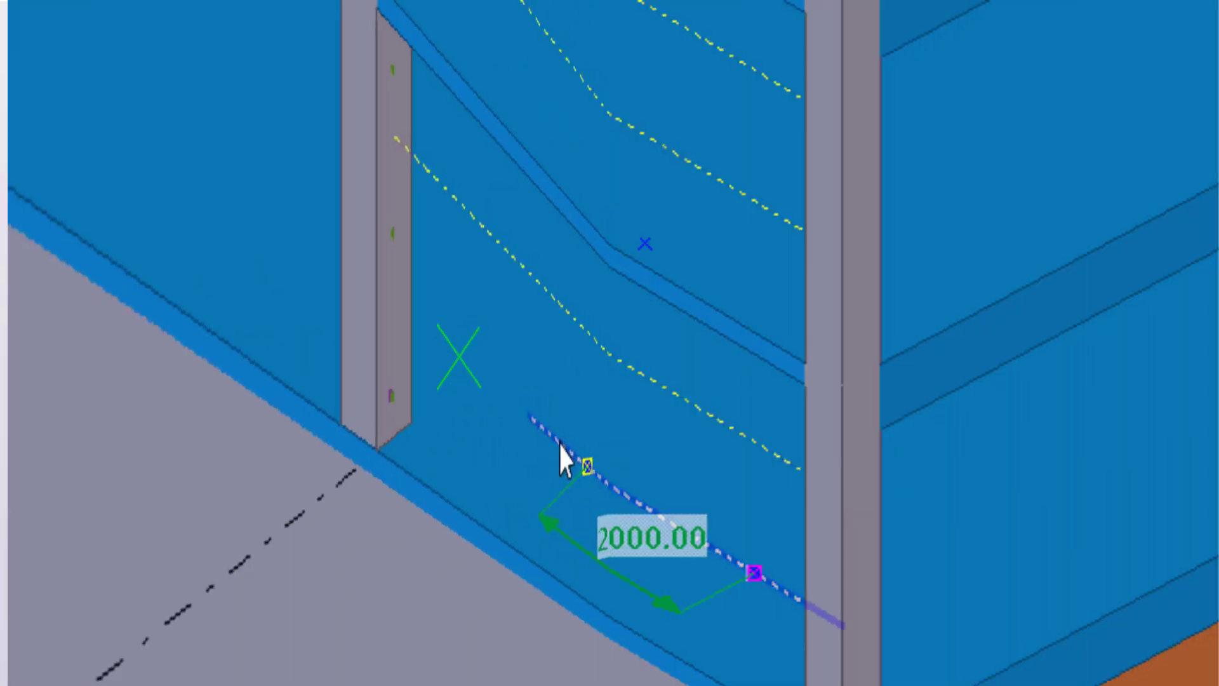
Move the rebar line end up the wall, shift the opening's left edge right and raise its top to 600 mm.
{"action": "left_click_drag", "start_coordinate": [572, 464], "coordinate": [395, 346]}
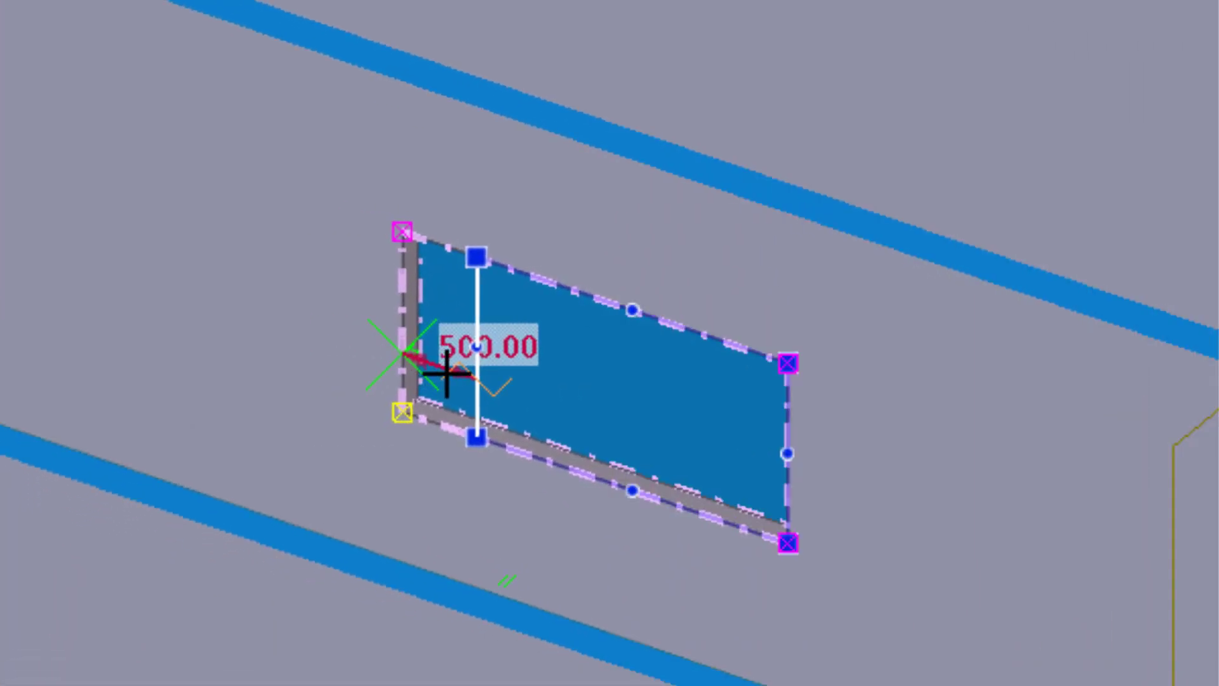
{"action": "left_click_drag", "start_coordinate": [447, 374], "coordinate": [484, 422]}
{"action": "left_click_drag", "start_coordinate": [634, 314], "coordinate": [631, 264]}
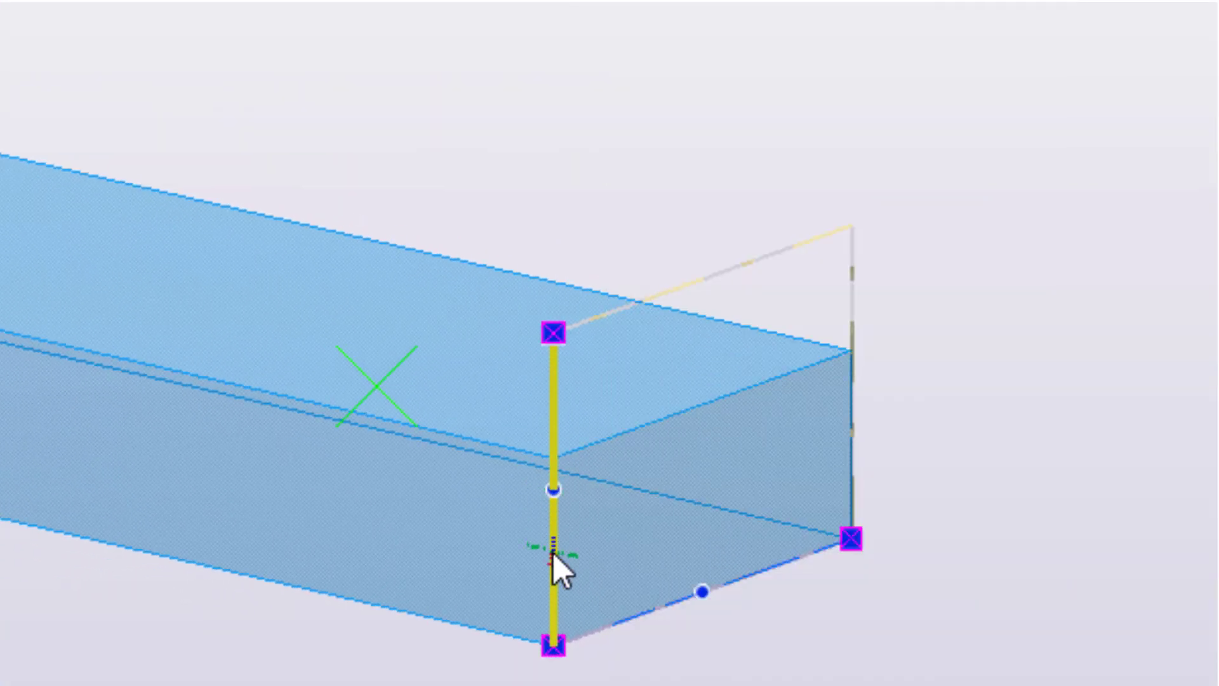
Shift the box beam edge 150 mm, extend the rebar set to full wall height, and offset the slab bars.
{"action": "left_click_drag", "start_coordinate": [555, 559], "coordinate": [367, 537]}
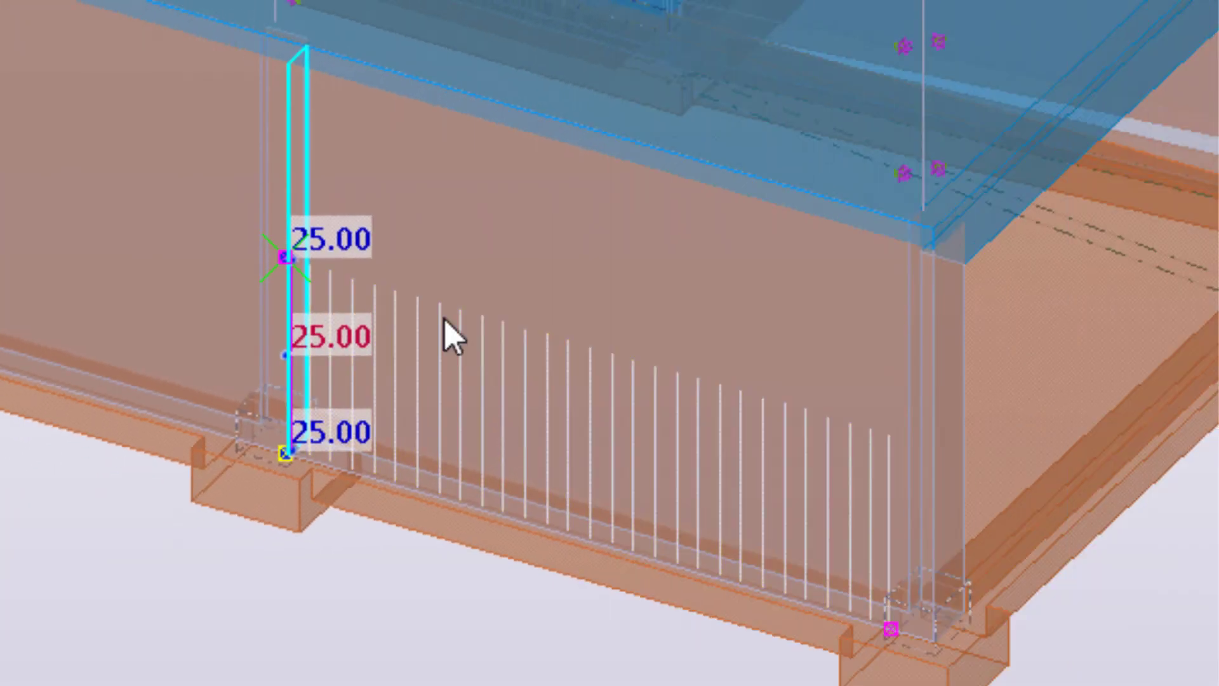
{"action": "left_click_drag", "start_coordinate": [292, 259], "coordinate": [295, 73]}
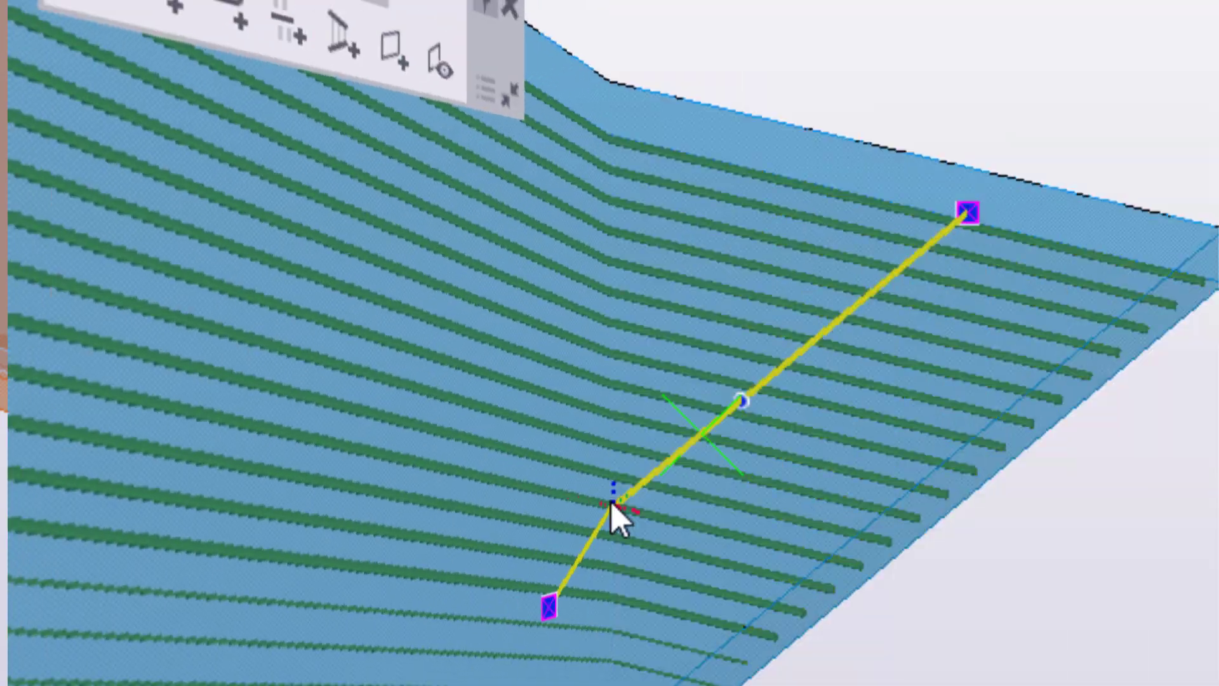
{"action": "left_click_drag", "start_coordinate": [611, 500], "coordinate": [436, 653]}
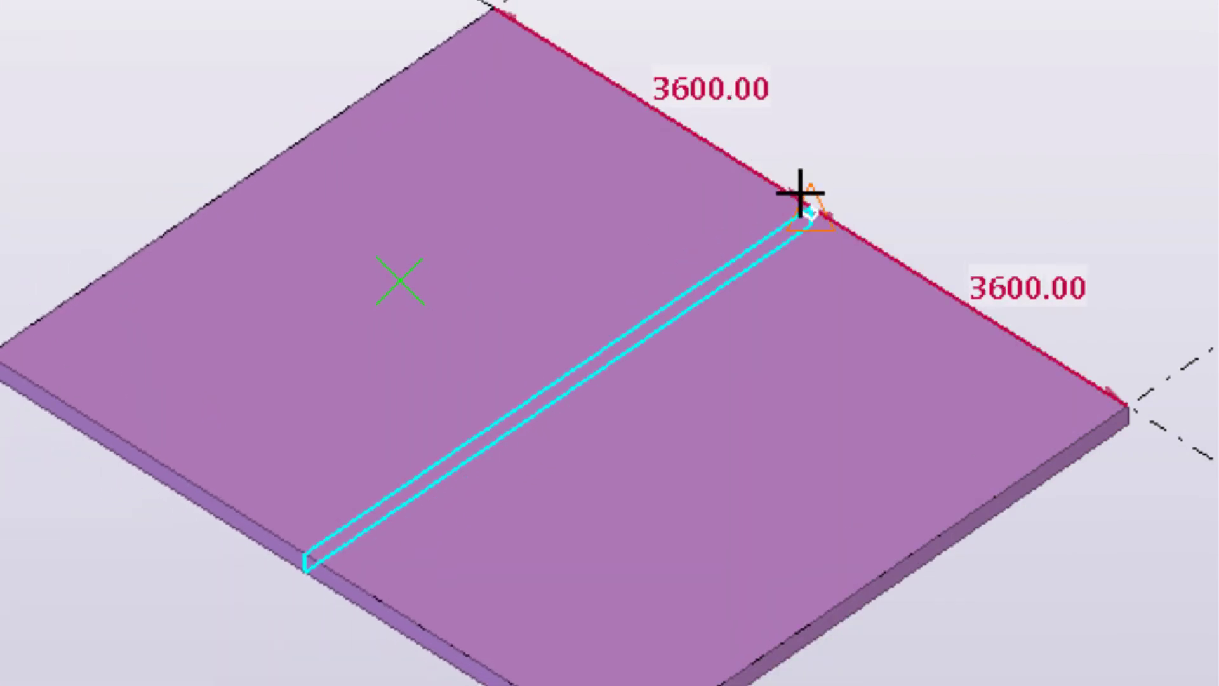
Divide the slab with three split lines through its middle.
{"action": "left_click", "coordinate": [800, 194]}
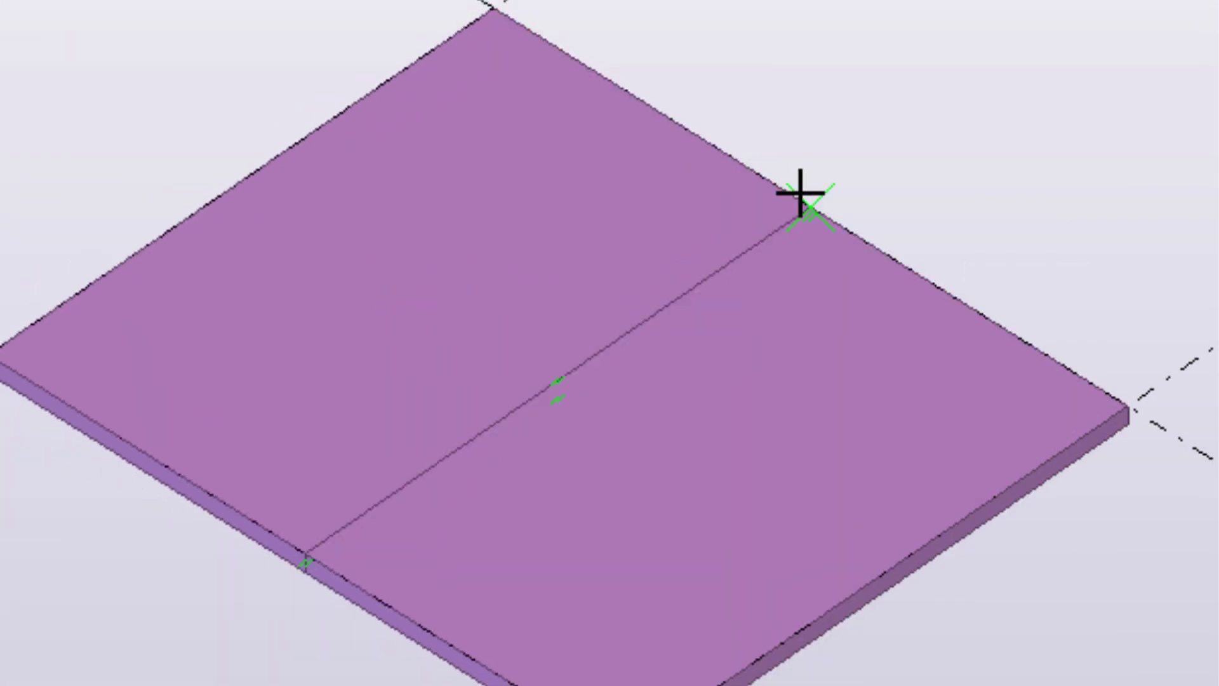
{"action": "left_click", "coordinate": [550, 376]}
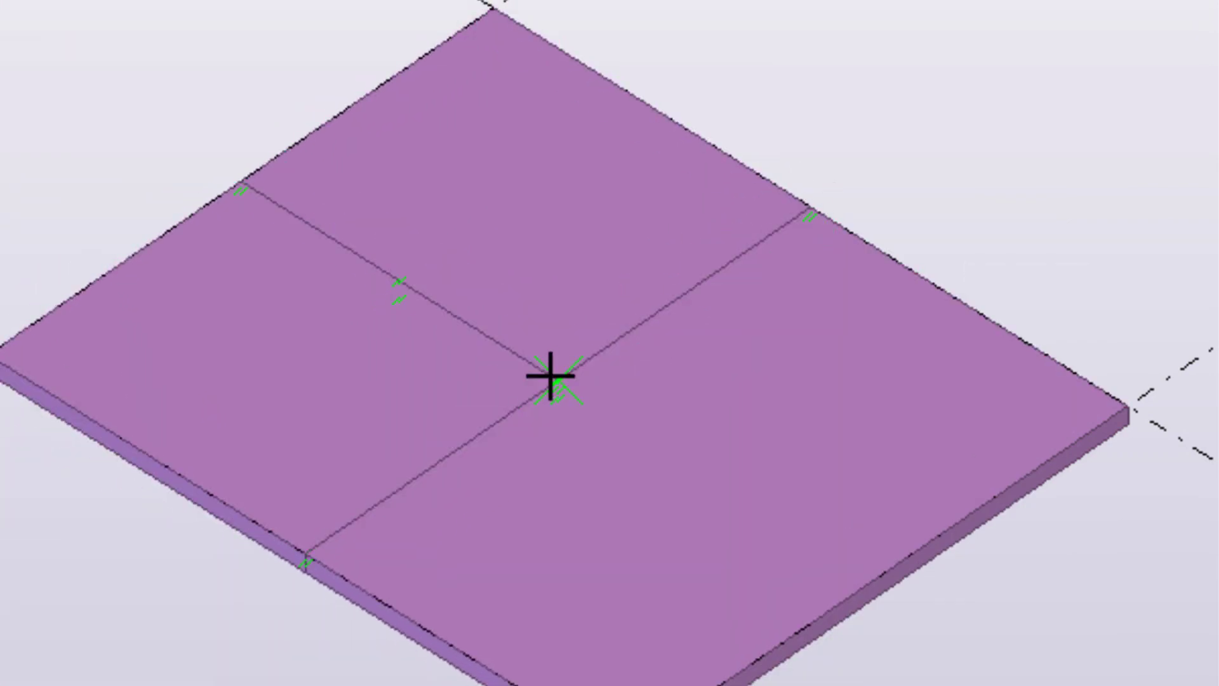
{"action": "left_click", "coordinate": [405, 280]}
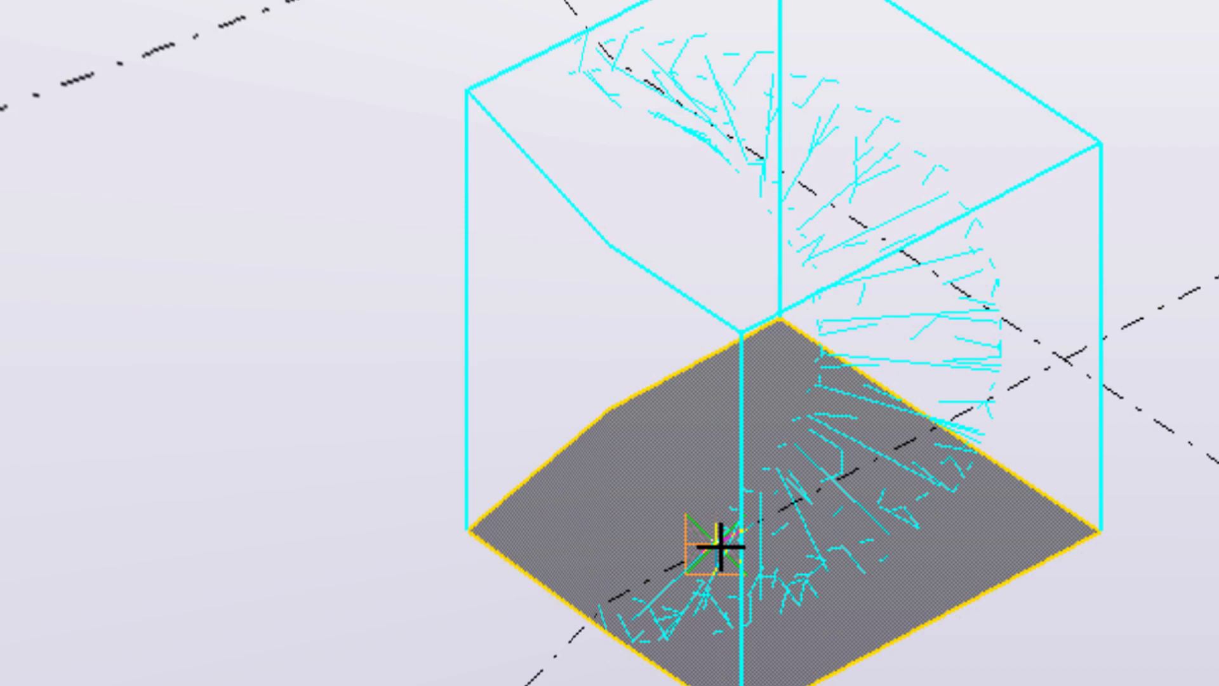
Create a spiral stair rotated about its centre, then stretch the load area 2000 mm out to the walls.
{"action": "left_click", "coordinate": [721, 546]}
{"action": "middle_click_drag", "start_coordinate": [721, 546], "coordinate": [163, 172], "text": "ctrl"}
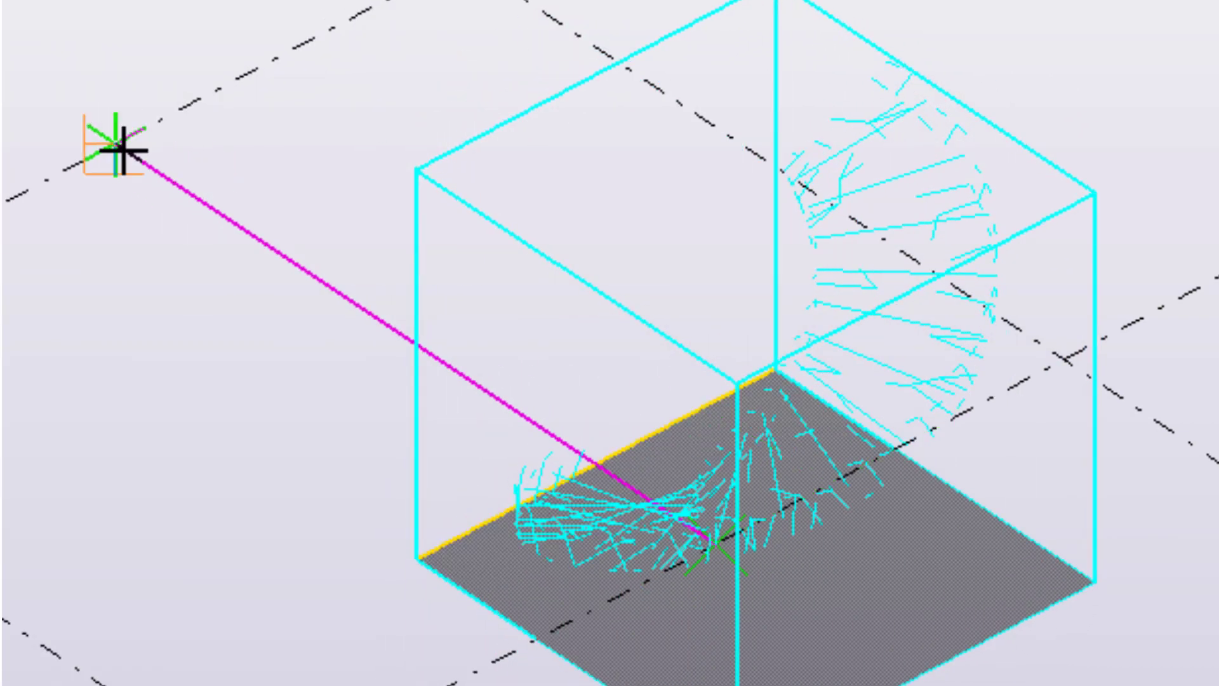
{"action": "left_click", "coordinate": [124, 150]}
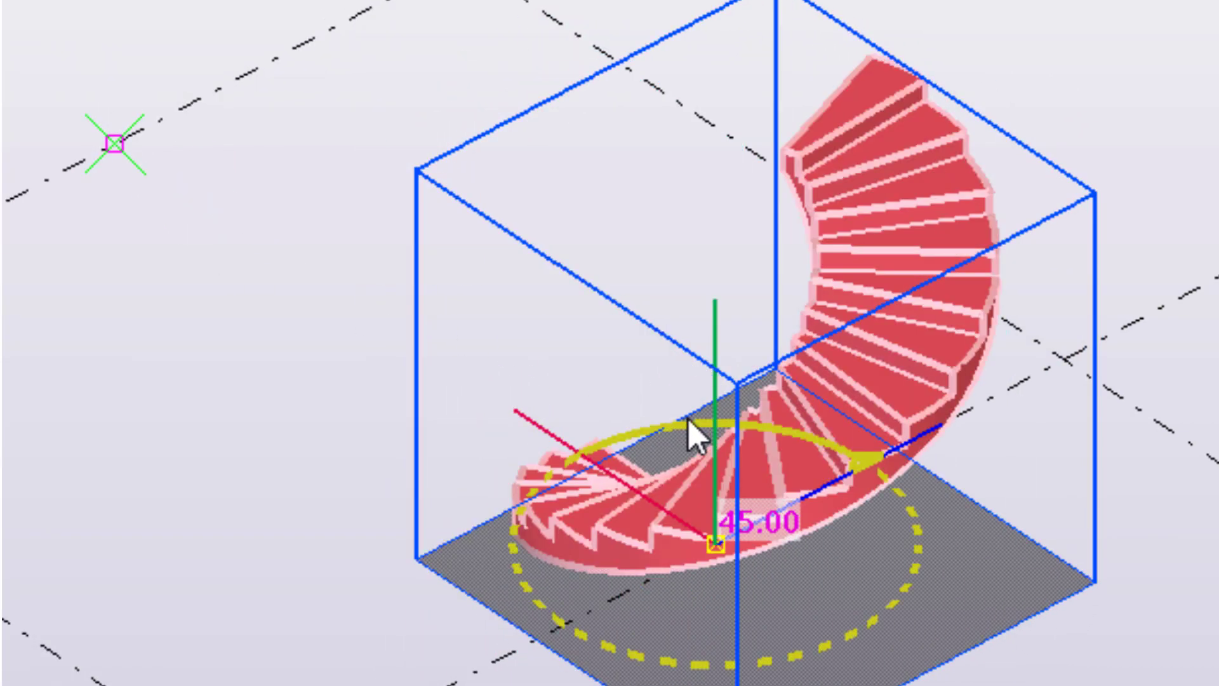
{"action": "left_click_drag", "start_coordinate": [688, 418], "coordinate": [525, 571]}
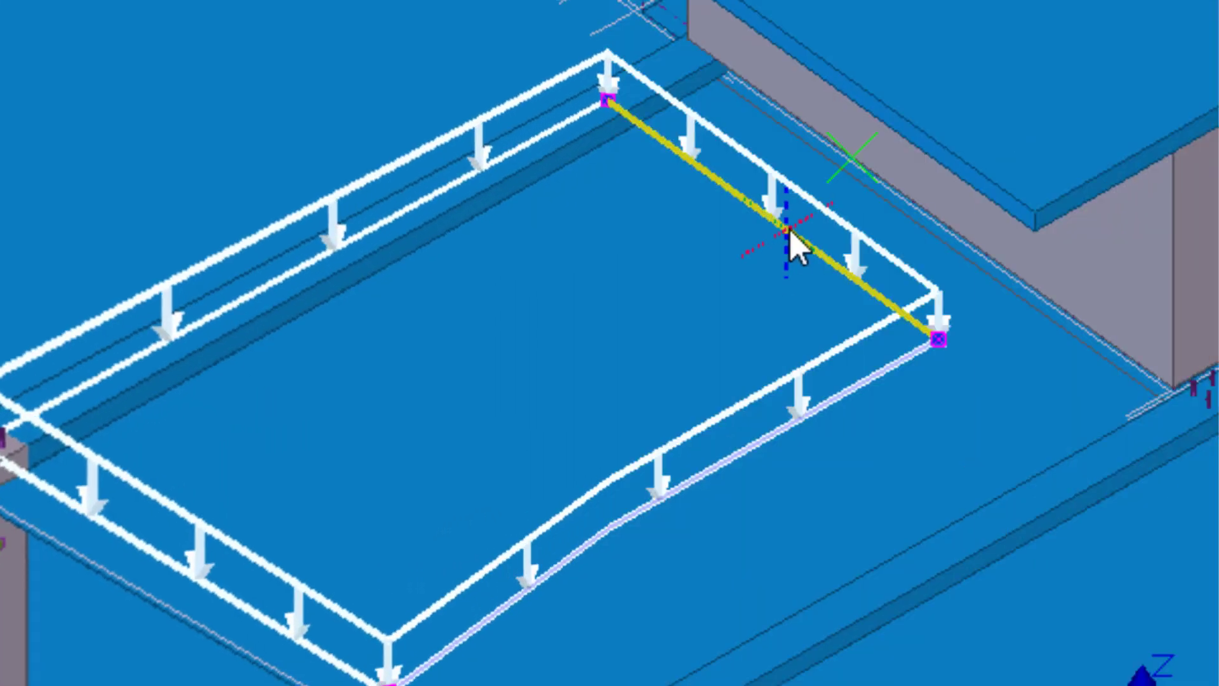
{"action": "left_click_drag", "start_coordinate": [797, 247], "coordinate": [860, 177]}
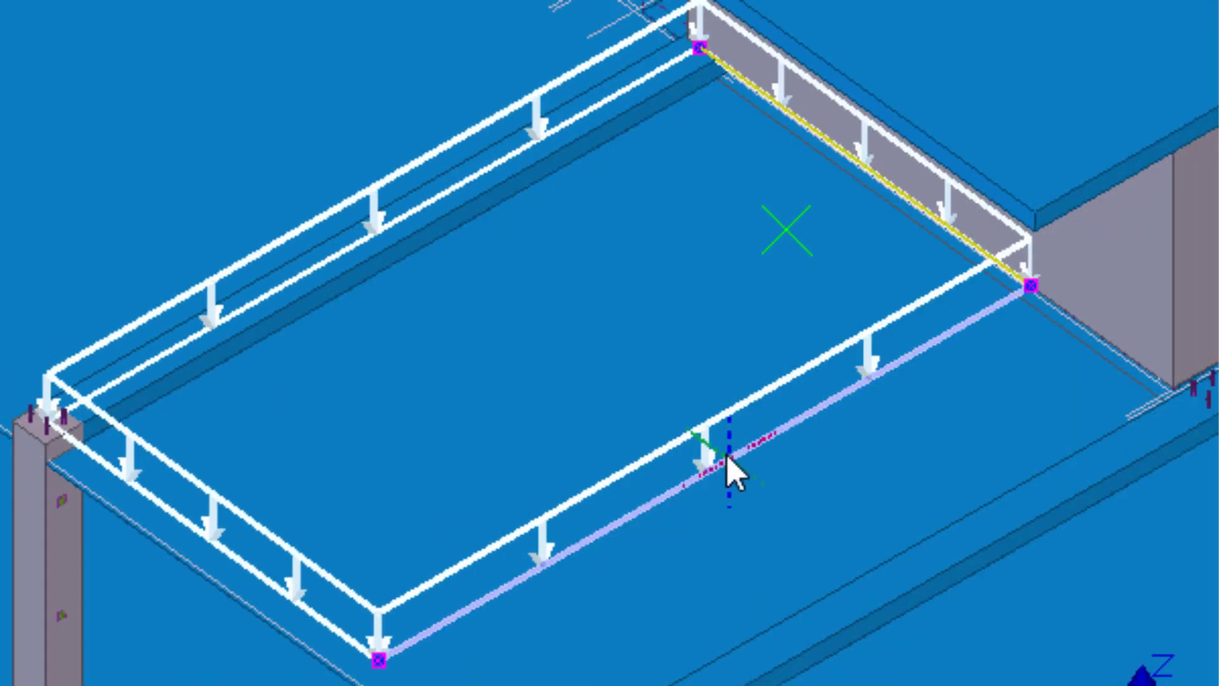
{"action": "left_click_drag", "start_coordinate": [729, 473], "coordinate": [872, 638]}
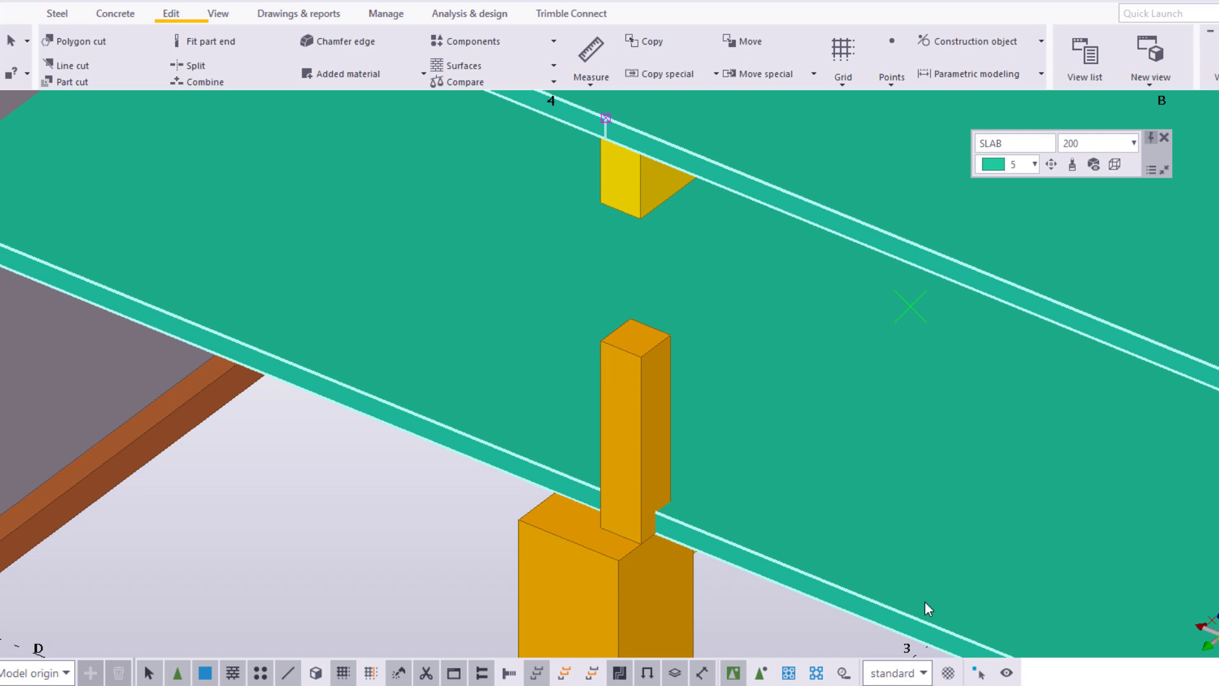
Turn on direct modification and select the 400*400 column to show its handles.
{"action": "left_click", "coordinate": [978, 675]}
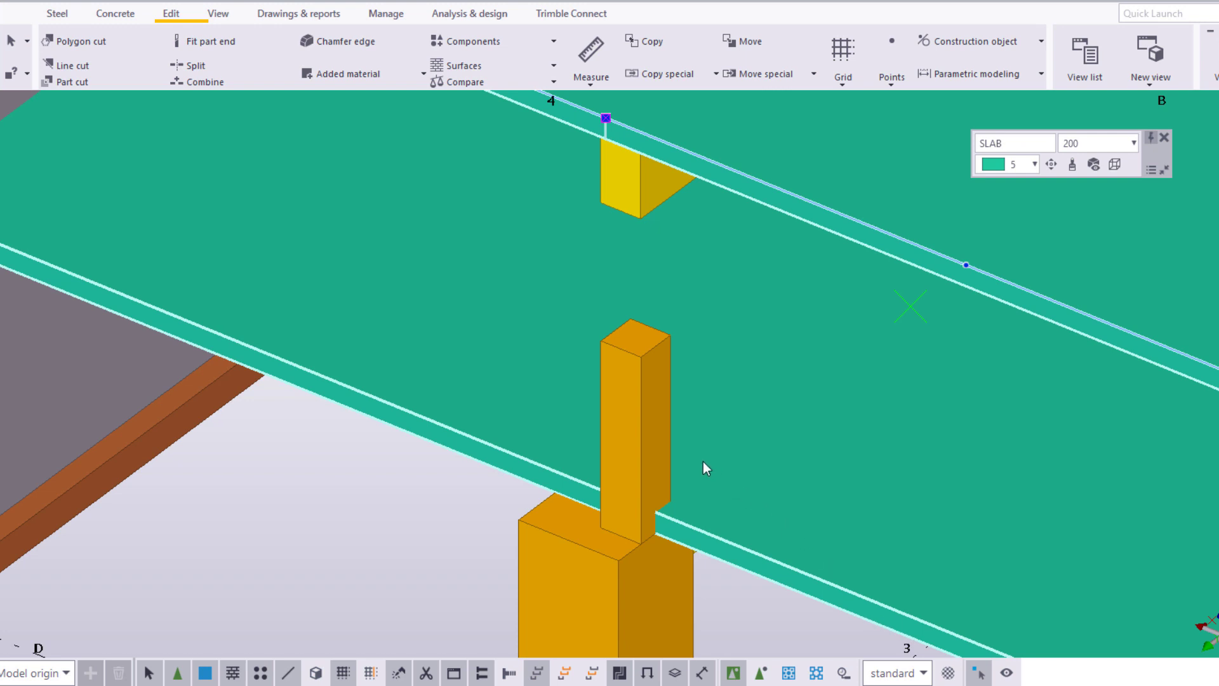
{"action": "left_click", "coordinate": [659, 441]}
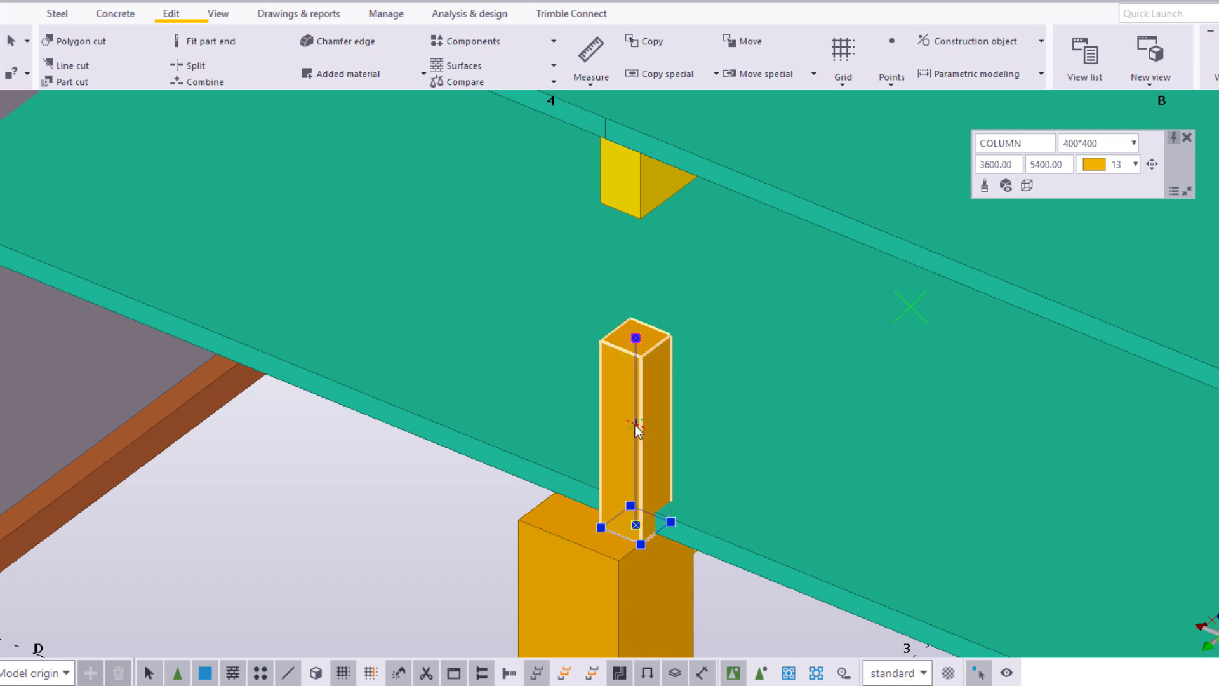
Offset the column's reference line by 300 mm, making it 700*700.
{"action": "left_click", "coordinate": [635, 424]}
{"action": "mouse_move", "coordinate": [633, 425]}
{"action": "left_mouse_down"}
{"action": "mouse_move", "coordinate": [603, 415]}
{"action": "mouse_move", "coordinate": [575, 456]}
{"action": "mouse_move", "coordinate": [642, 434]}
{"action": "left_mouse_up"}
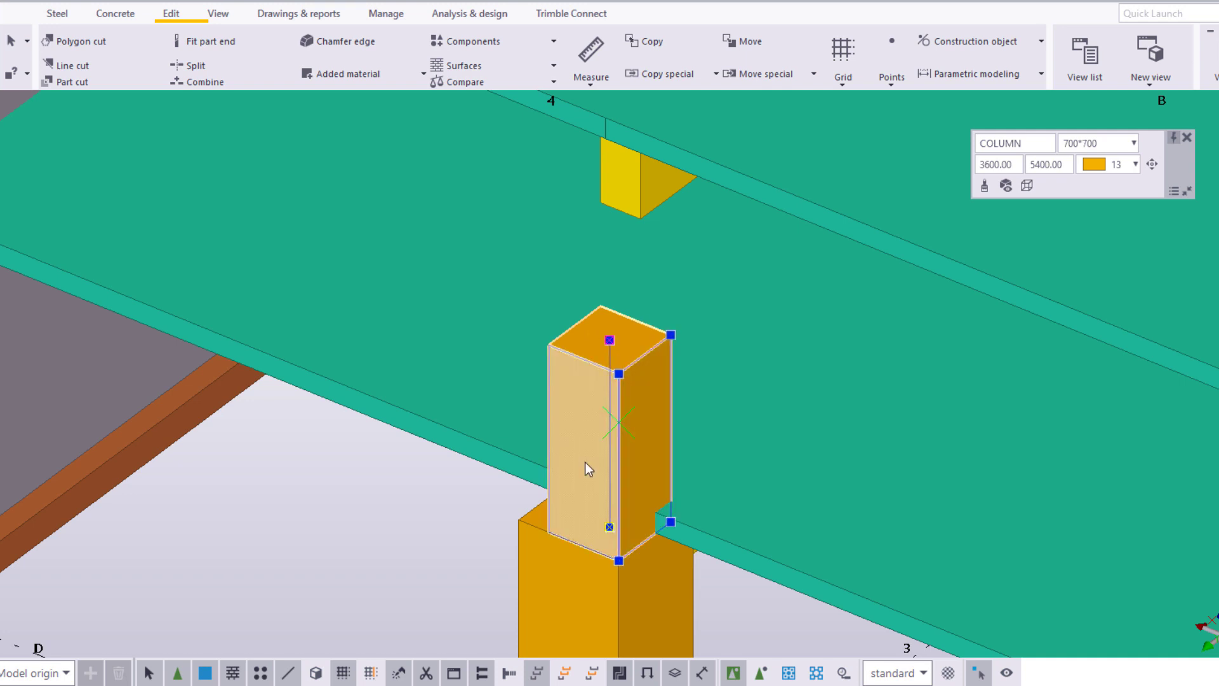
{"action": "key", "text": "ctrl+p"}
{"action": "key", "text": "ctrl+p"}
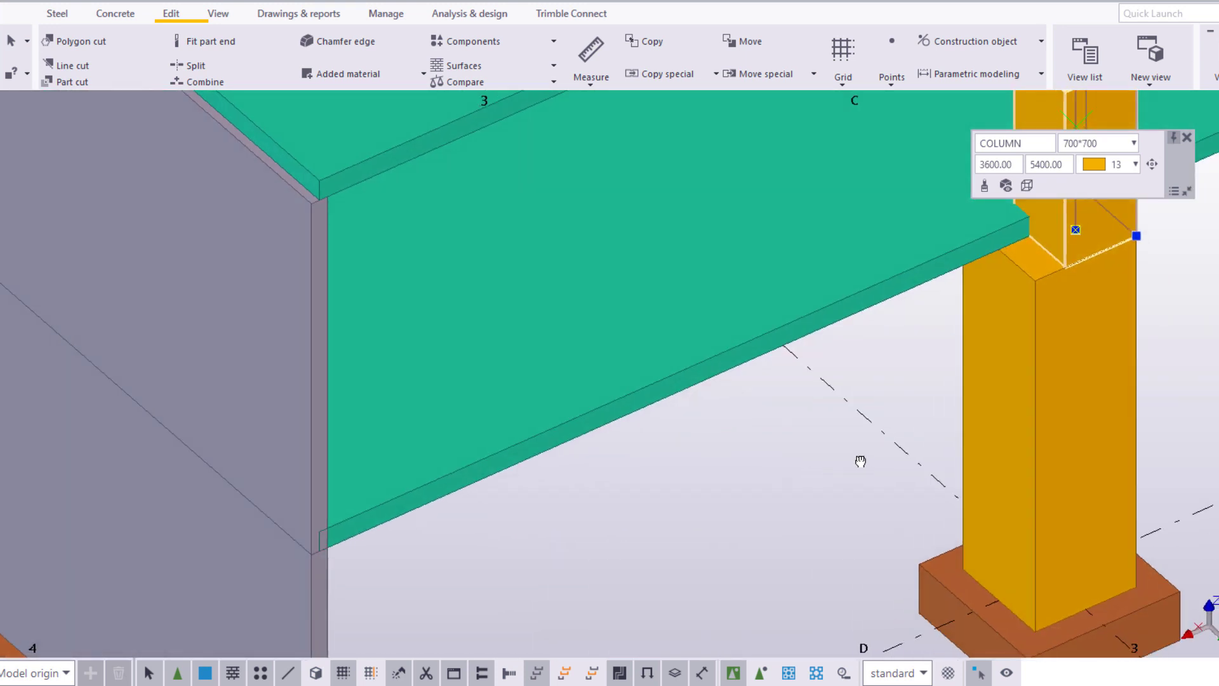
{"action": "middle_click_drag", "start_coordinate": [860, 458], "coordinate": [645, 449], "text": "ctrl"}
{"action": "scroll", "coordinate": [716, 363], "scroll_direction": "up", "scroll_amount": 3}
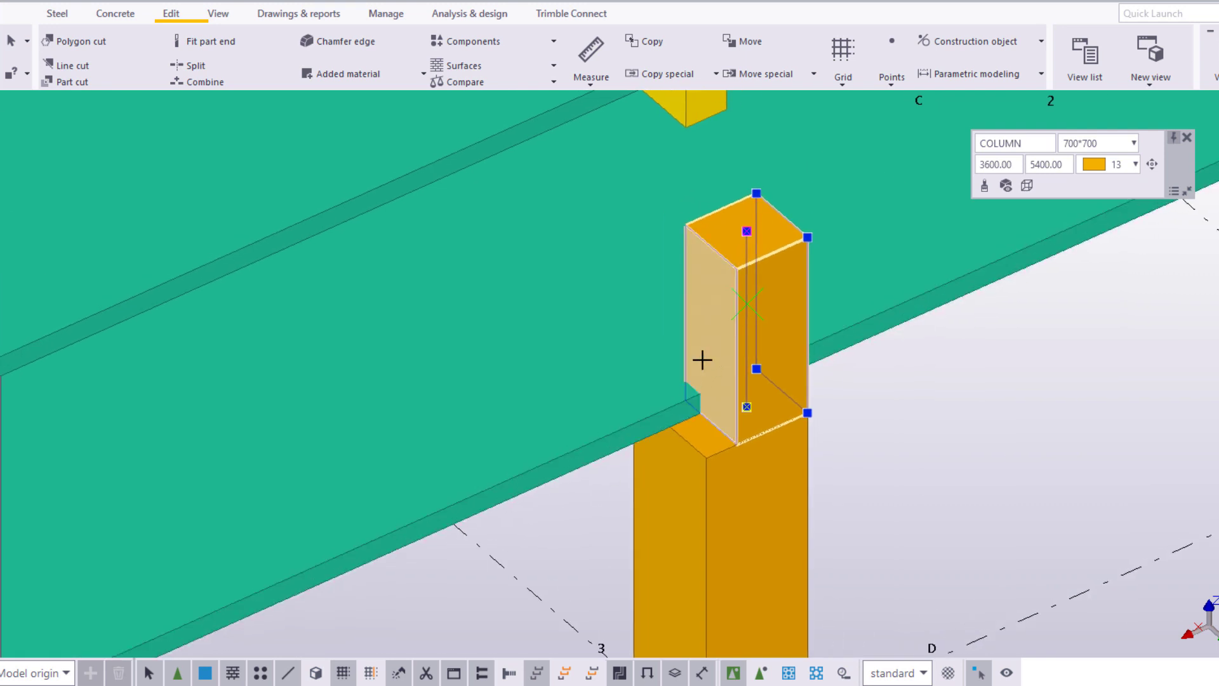
Widen the column to 700*1000 and pull its top 1200 mm sideways to tilt it.
{"action": "left_click_drag", "start_coordinate": [703, 360], "coordinate": [686, 370]}
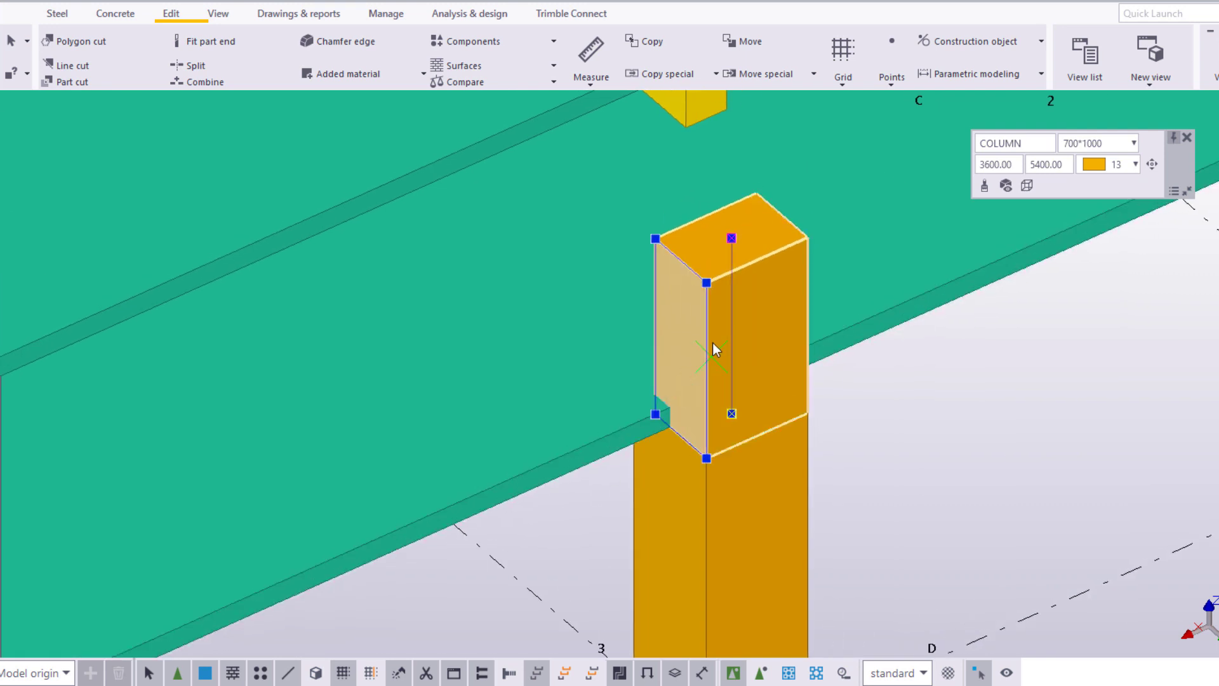
{"action": "middle_click_drag", "start_coordinate": [713, 346], "coordinate": [692, 514]}
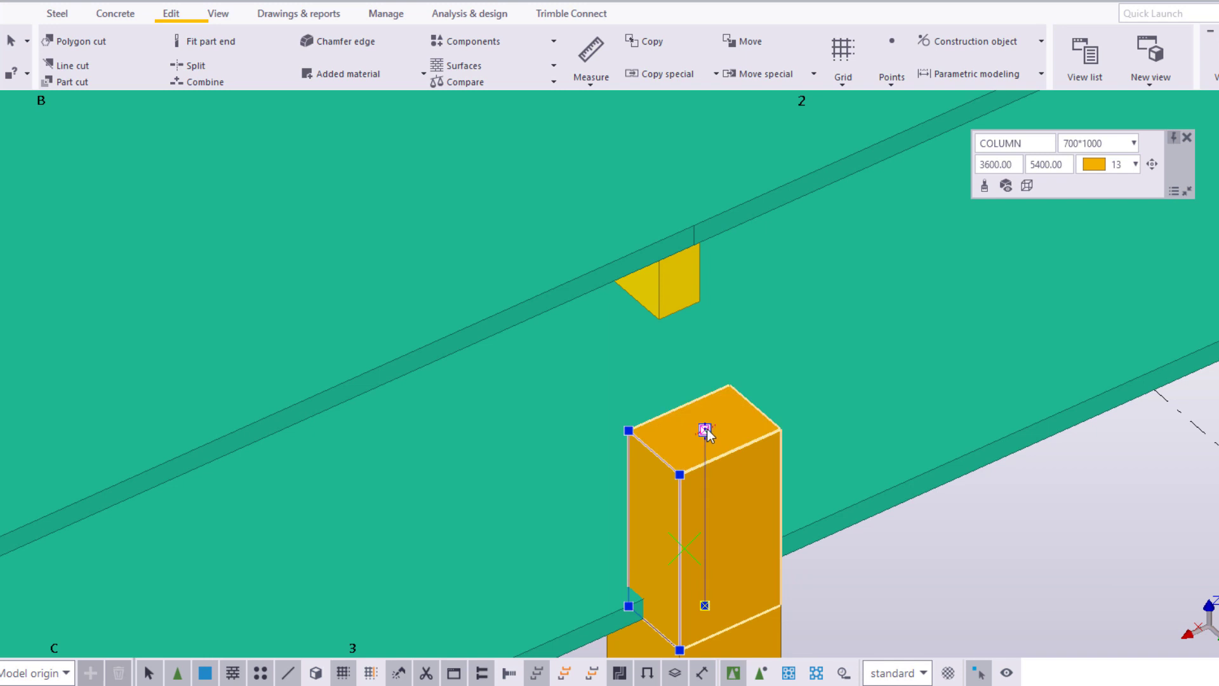
{"action": "left_click_drag", "start_coordinate": [706, 429], "coordinate": [902, 340]}
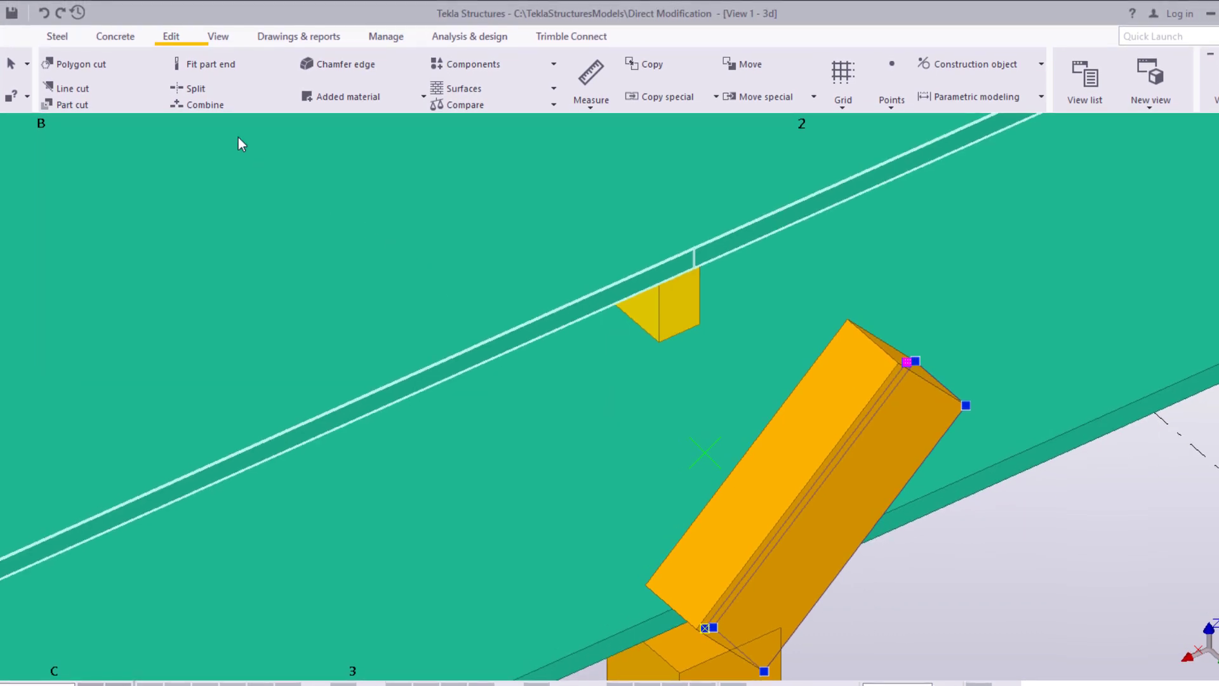
Undo the column tilt and lengthen the upright column upward so its top reaches the beam.
{"action": "left_click", "coordinate": [45, 13]}
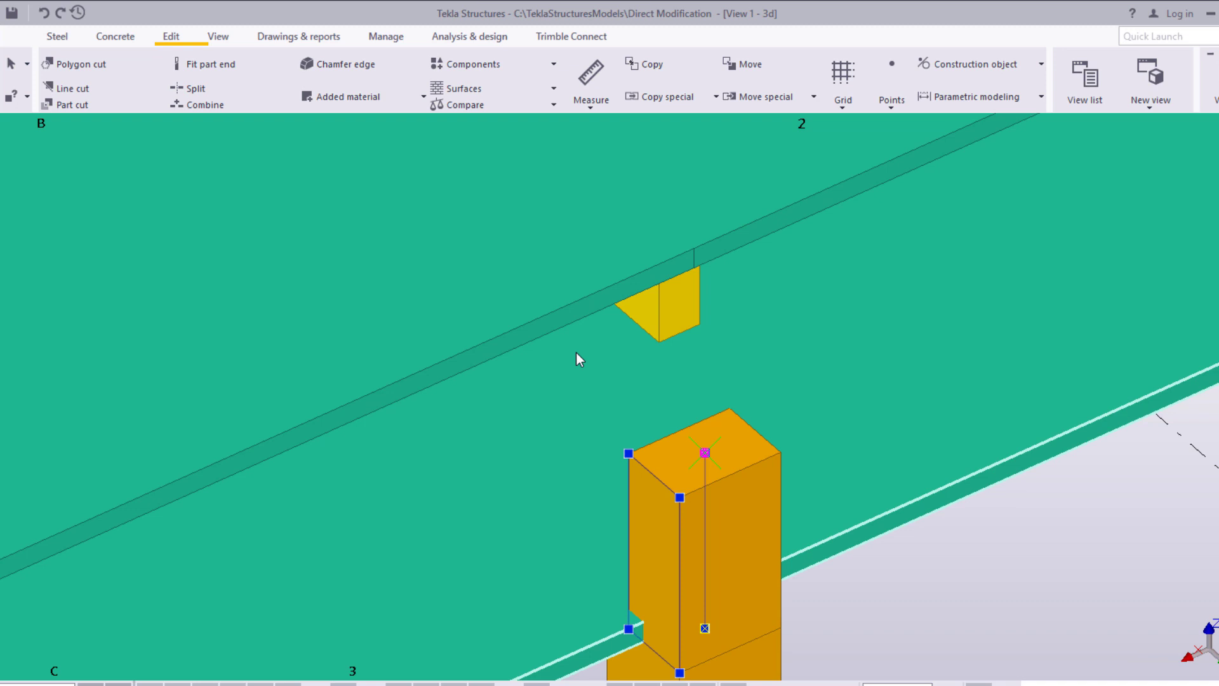
{"action": "left_click_drag", "start_coordinate": [705, 452], "coordinate": [707, 277]}
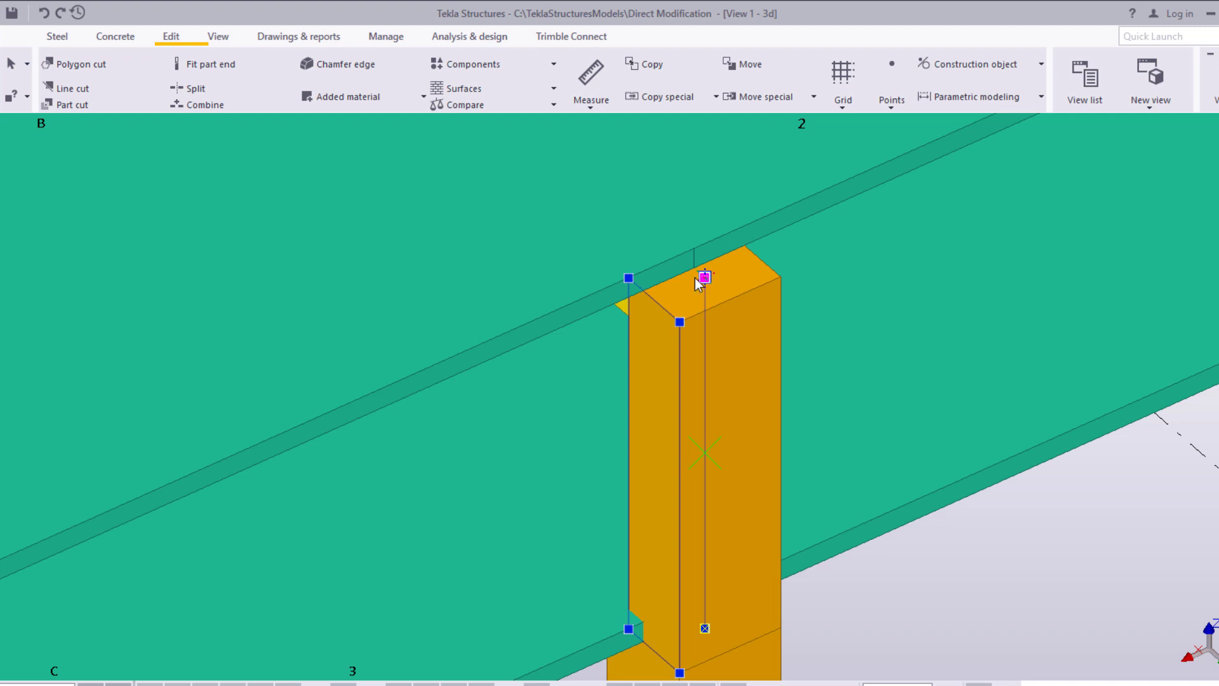
{"action": "middle_click_drag", "start_coordinate": [707, 278], "coordinate": [677, 471]}
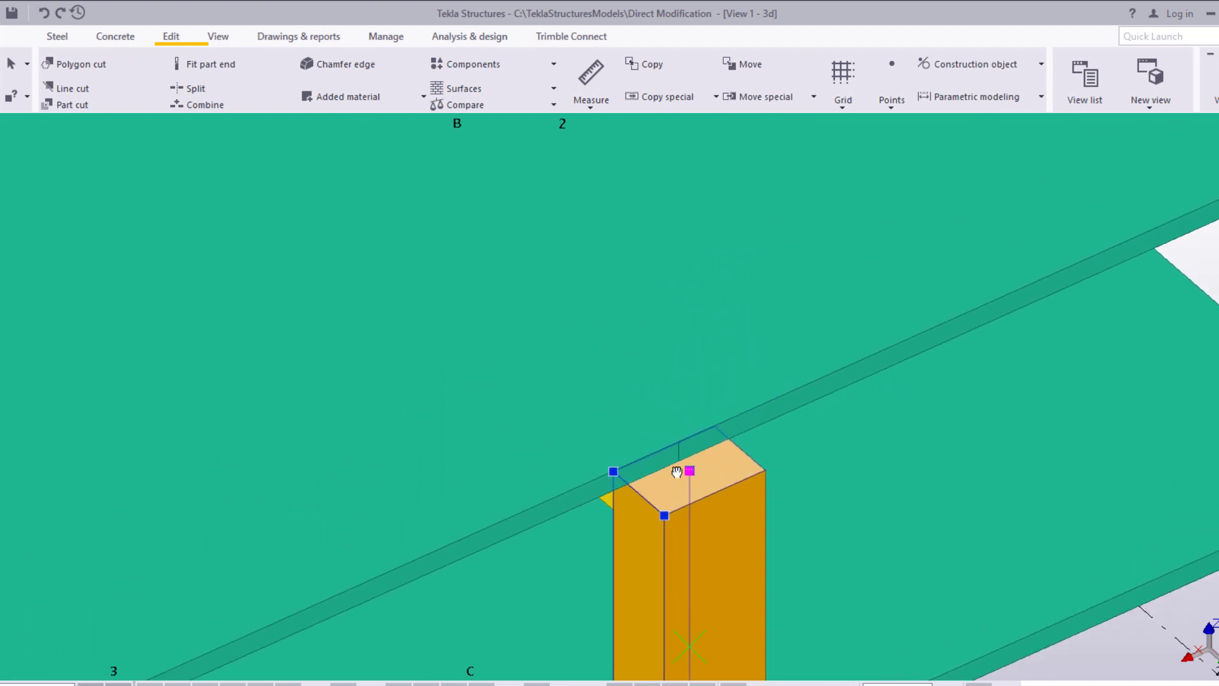
Push the slab edge above the column outward by 1300 and bend it into a new corner.
{"action": "left_click", "coordinate": [611, 368]}
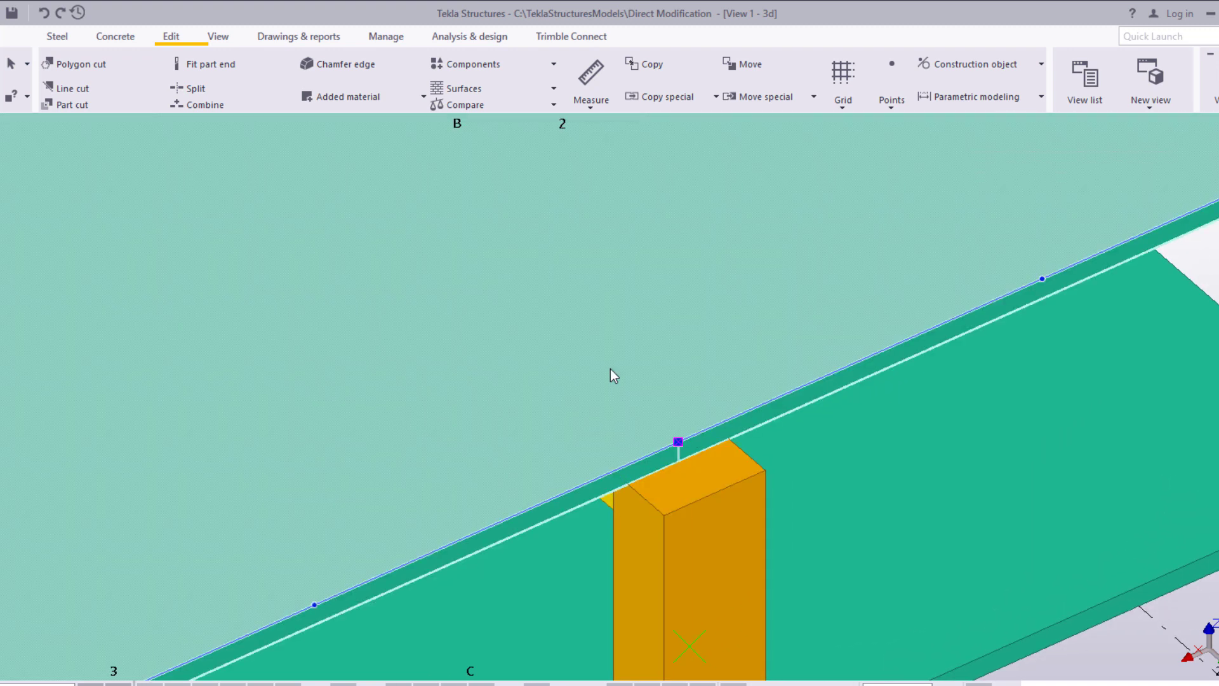
{"action": "left_click", "coordinate": [677, 440]}
{"action": "left_click_drag", "start_coordinate": [678, 443], "coordinate": [787, 537]}
{"action": "scroll", "coordinate": [735, 533], "scroll_direction": "up", "scroll_amount": 5}
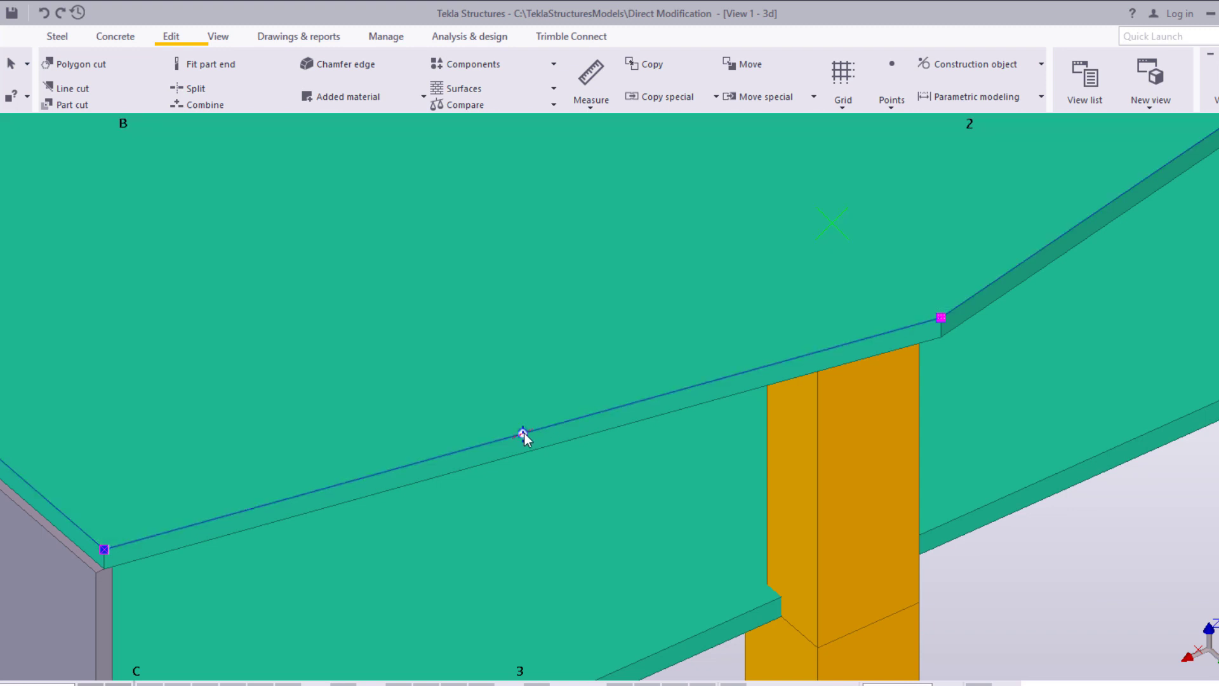
{"action": "left_click_drag", "start_coordinate": [524, 432], "coordinate": [455, 377]}
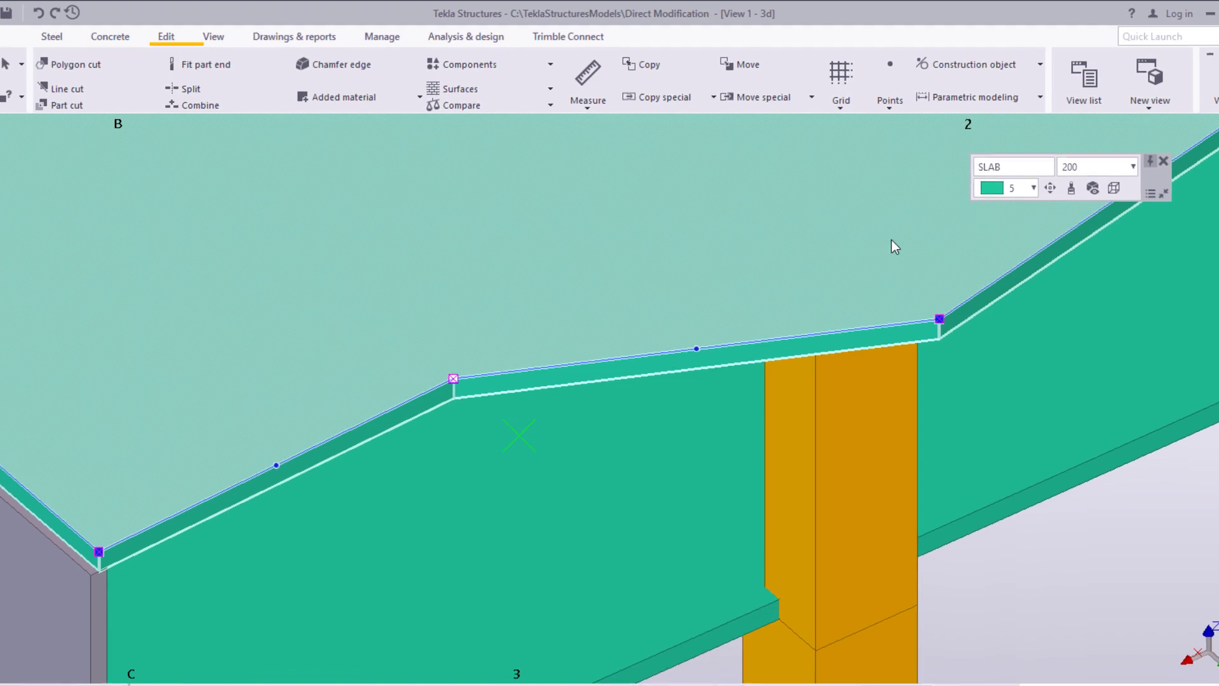
Bend the next slab edge segment outward by 400 and show point-insertion handles on the slab edges.
{"action": "middle_click_drag", "start_coordinate": [892, 240], "coordinate": [566, 382]}
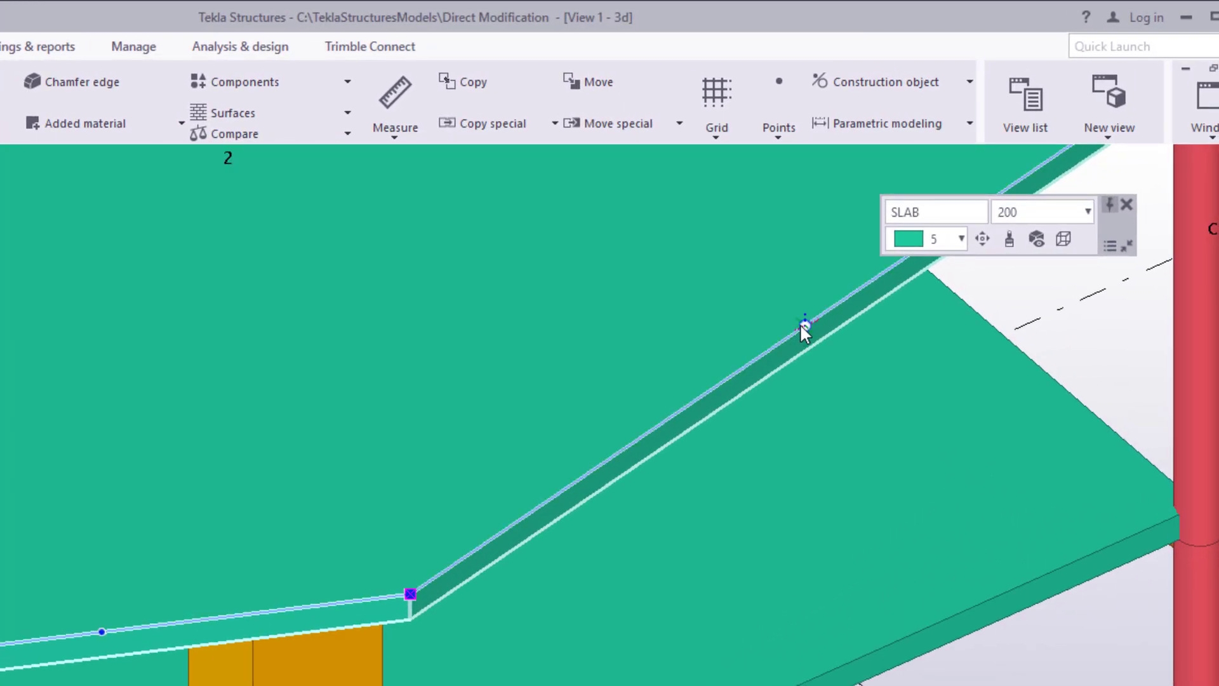
{"action": "left_click_drag", "start_coordinate": [802, 323], "coordinate": [727, 254]}
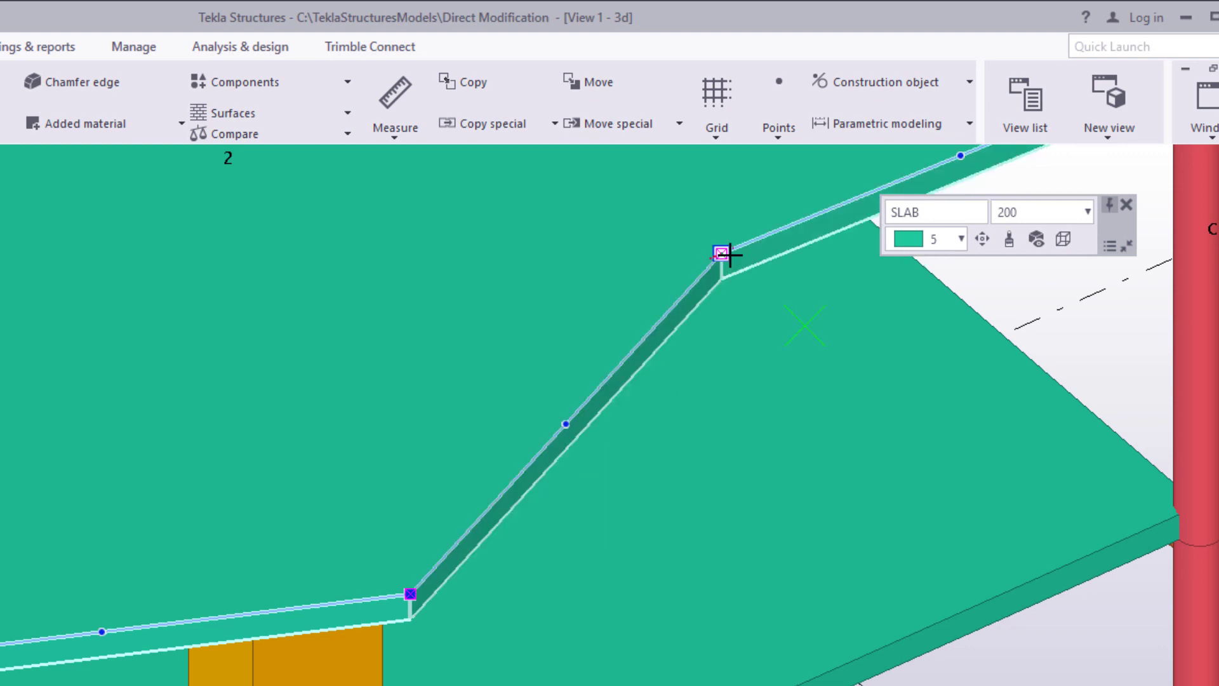
{"action": "middle_click_drag", "start_coordinate": [765, 296], "coordinate": [528, 457]}
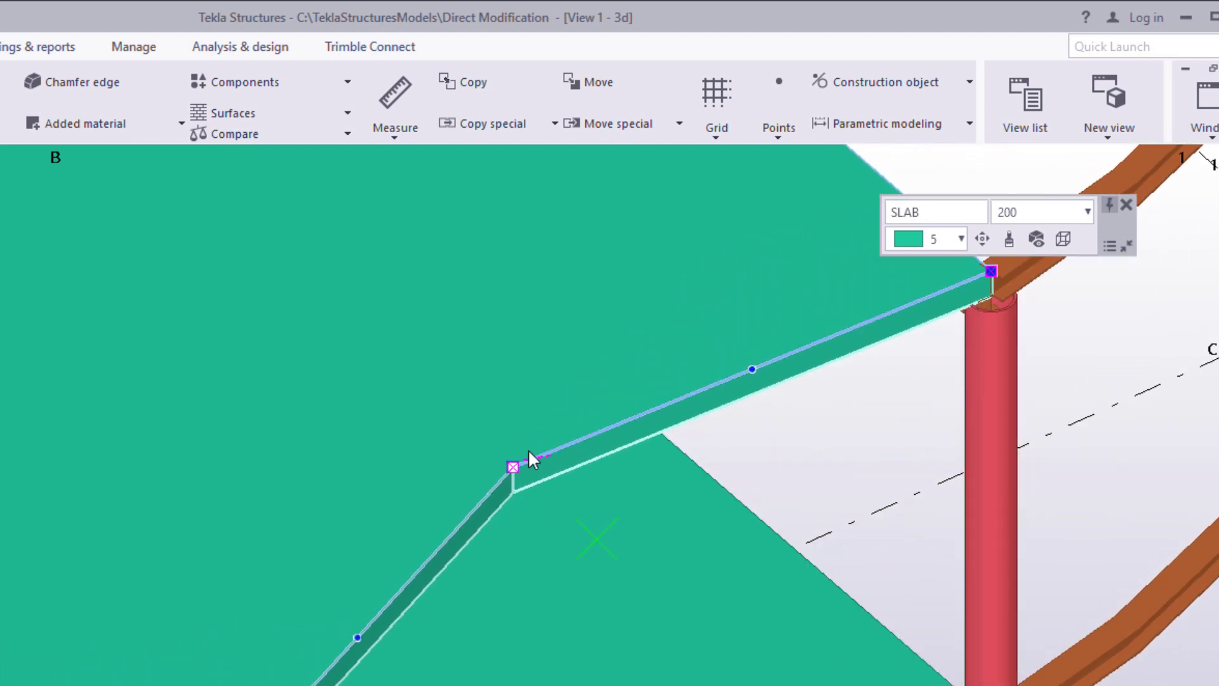
{"action": "left_click", "coordinate": [514, 467]}
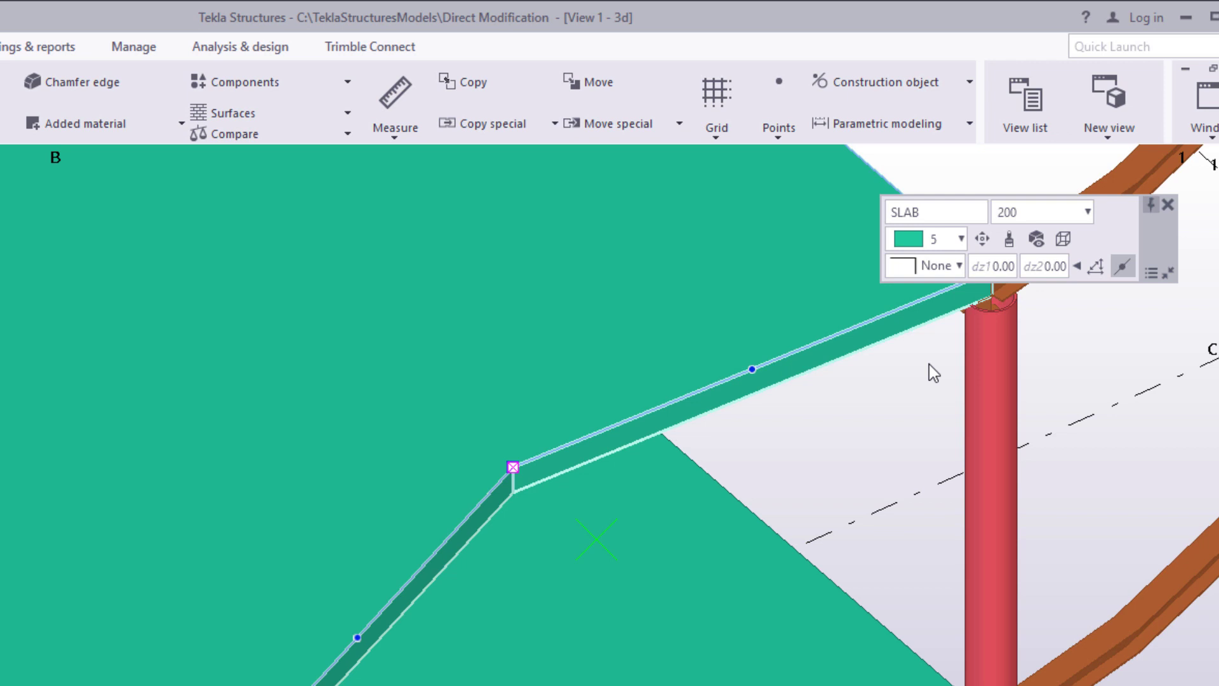
{"action": "left_click", "coordinate": [1121, 270]}
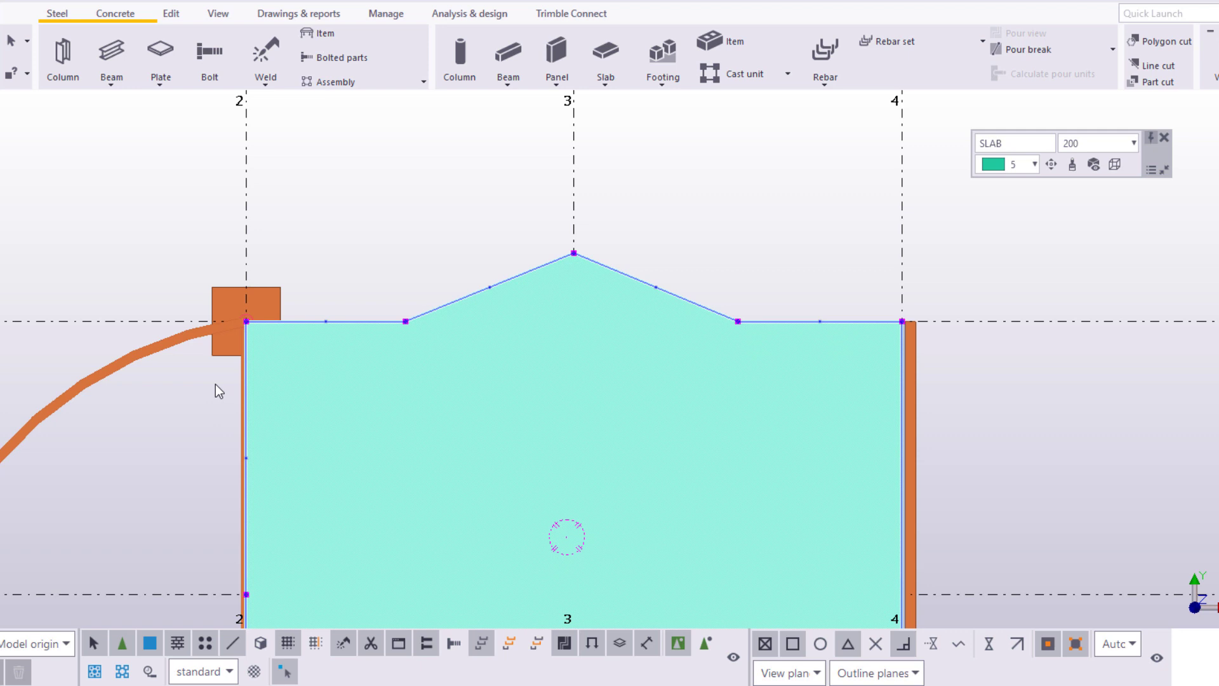
Widen the grid-2 footing from 1500.00 to 1700, growing equally on both sides.
{"action": "left_click", "coordinate": [216, 383]}
{"action": "left_click", "coordinate": [231, 303]}
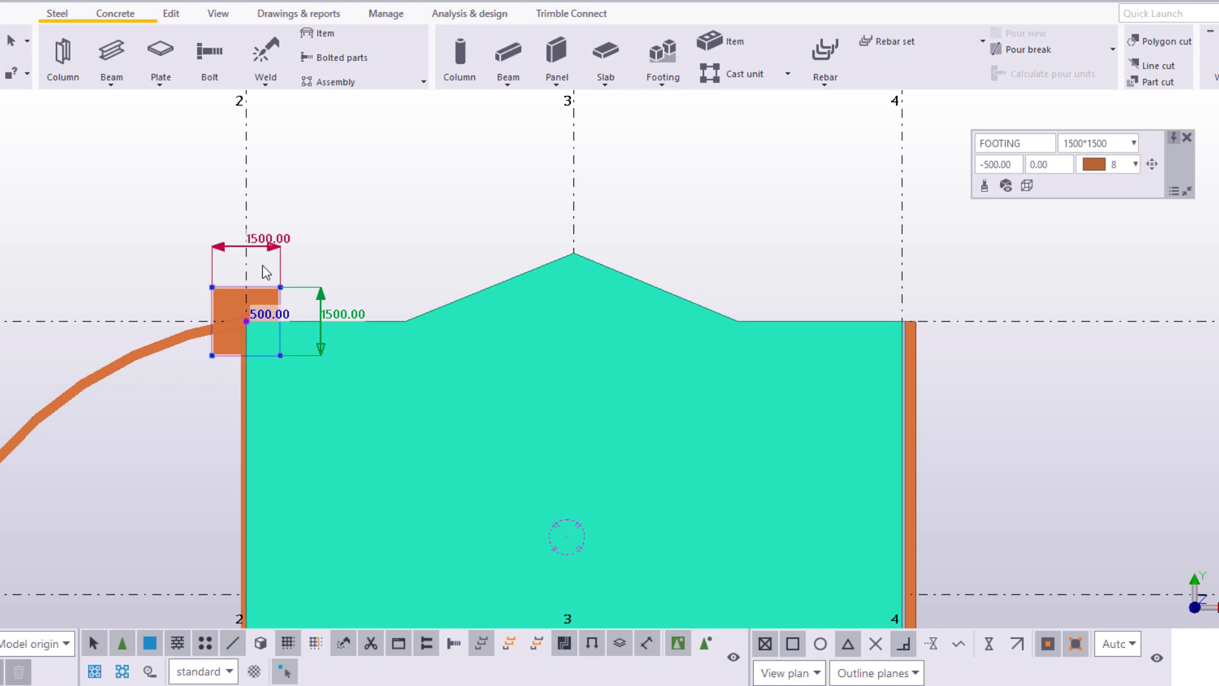
{"action": "left_click", "coordinate": [263, 240]}
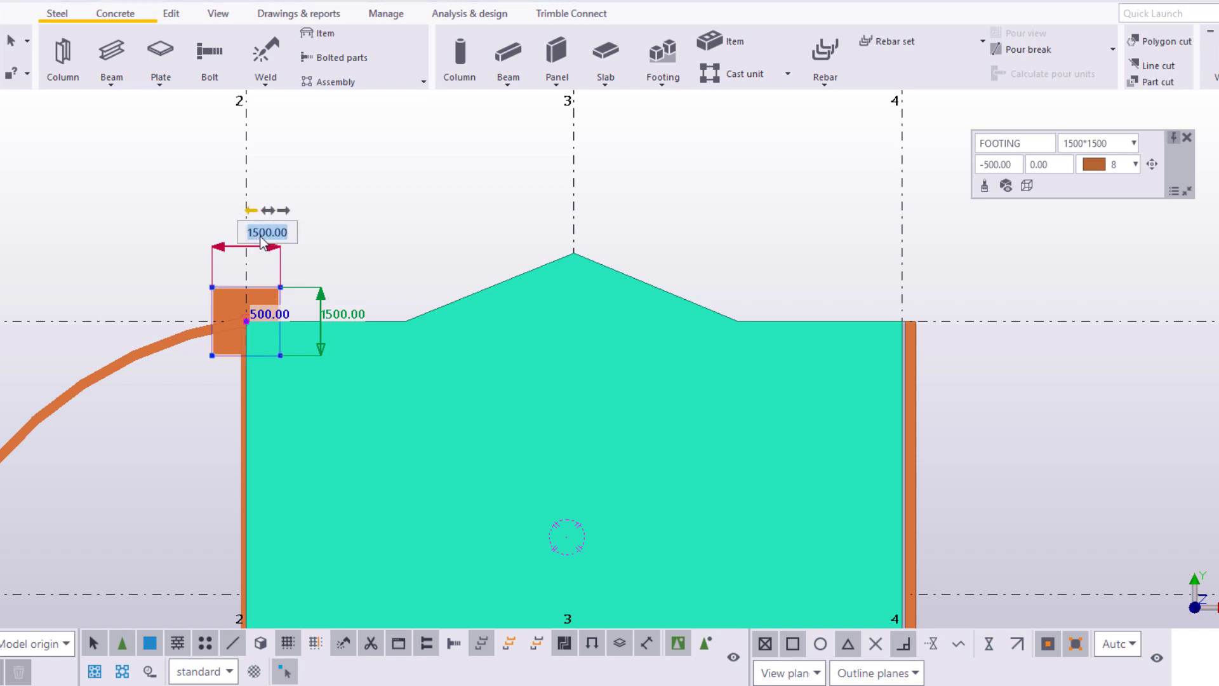
{"action": "type", "text": "1700"}
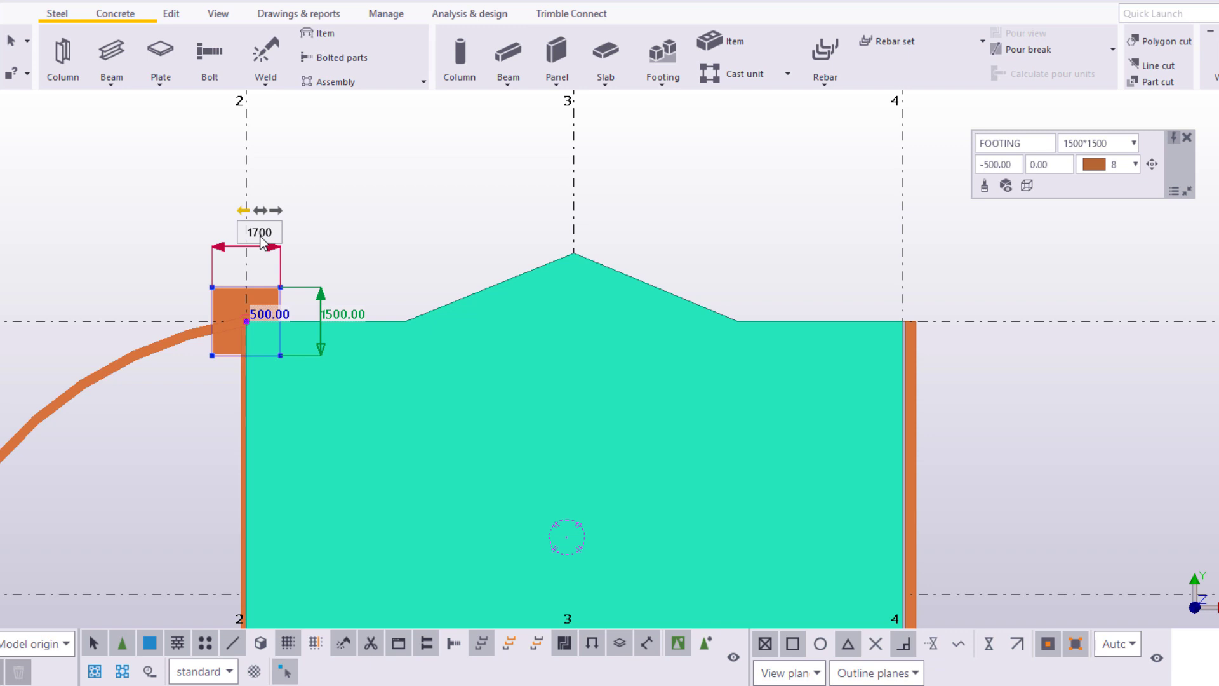
{"action": "left_click", "coordinate": [261, 211]}
{"action": "key", "text": "Return"}
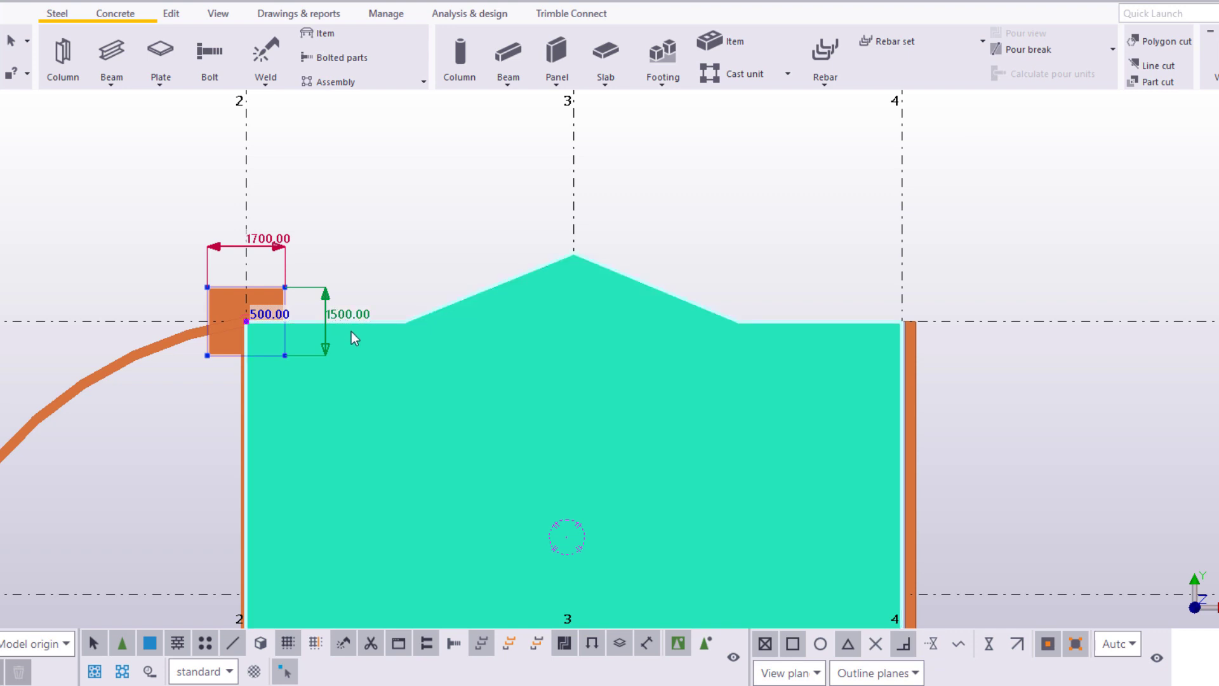
Move the slab's left roof vertex 100 mm so both peaked segments measure 3600.00.
{"action": "left_click", "coordinate": [354, 336]}
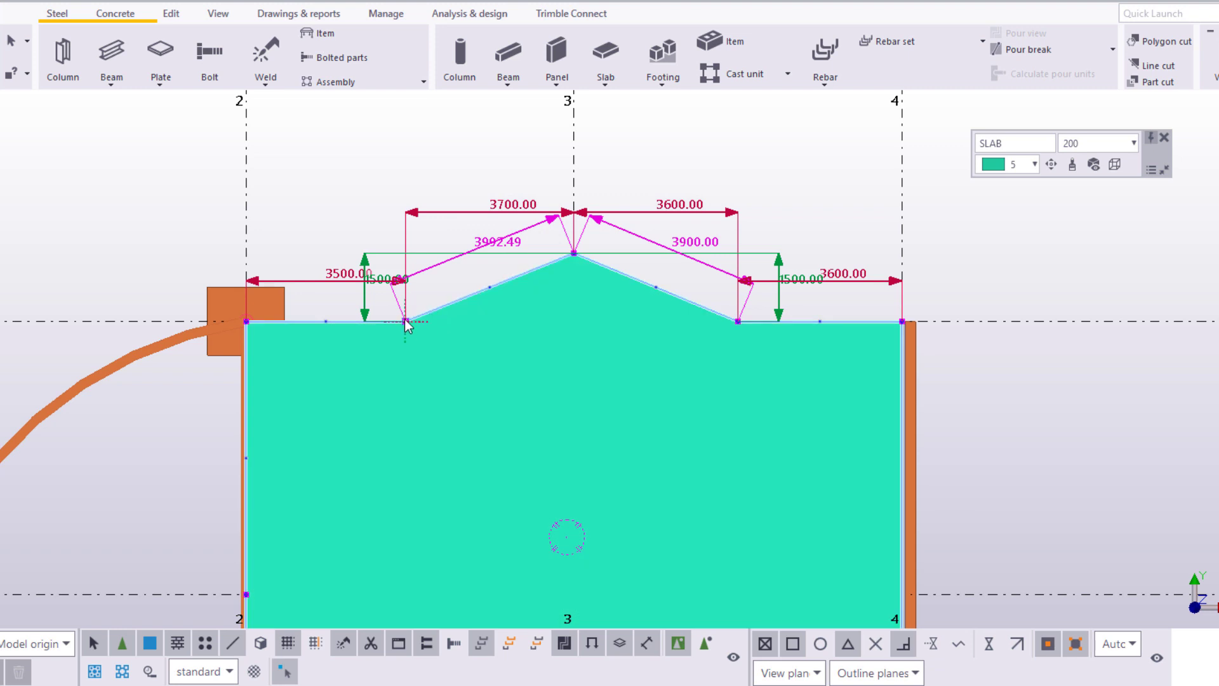
{"action": "left_click_drag", "start_coordinate": [407, 324], "coordinate": [435, 324]}
{"action": "type", "text": "100"}
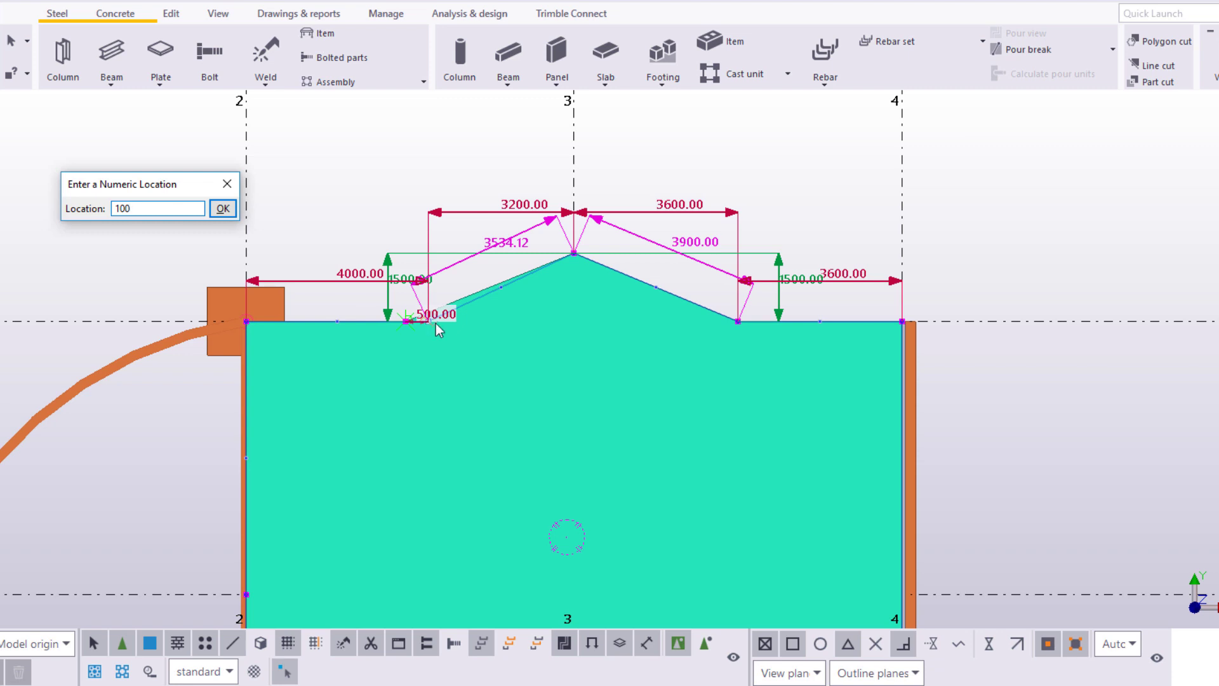
{"action": "left_click", "coordinate": [223, 208]}
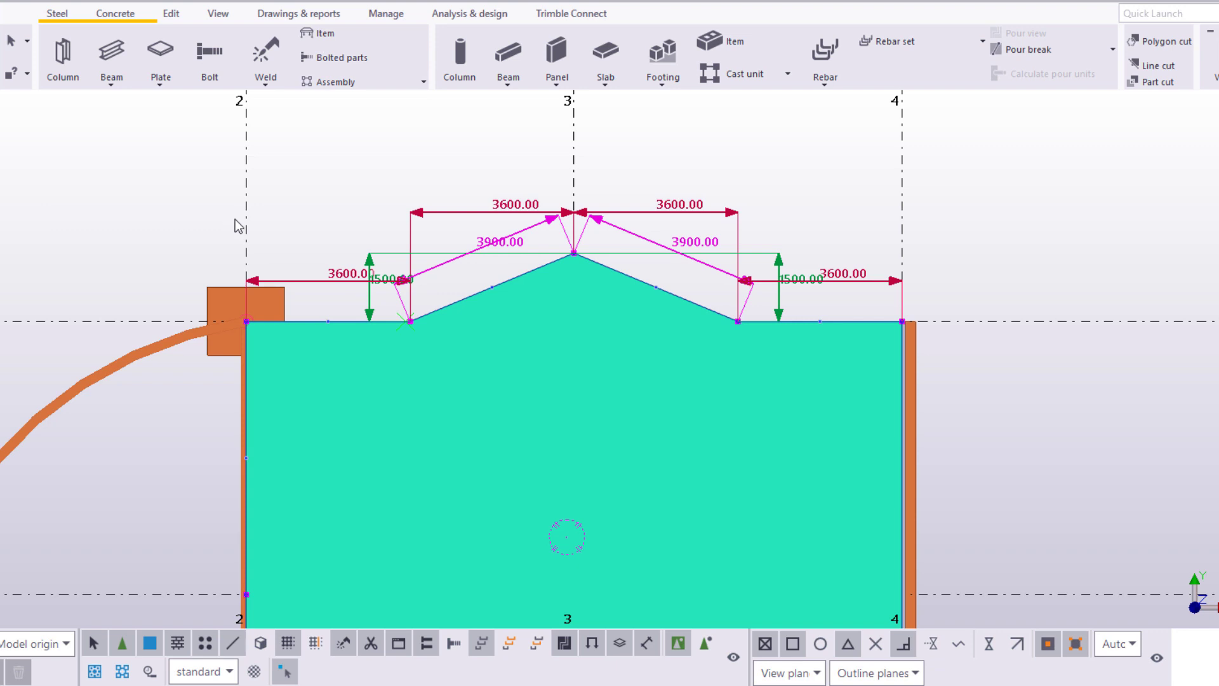
Delete the slab's left and right roof vertices, then reselect the slab to check its dimensions.
{"action": "left_click", "coordinate": [410, 321]}
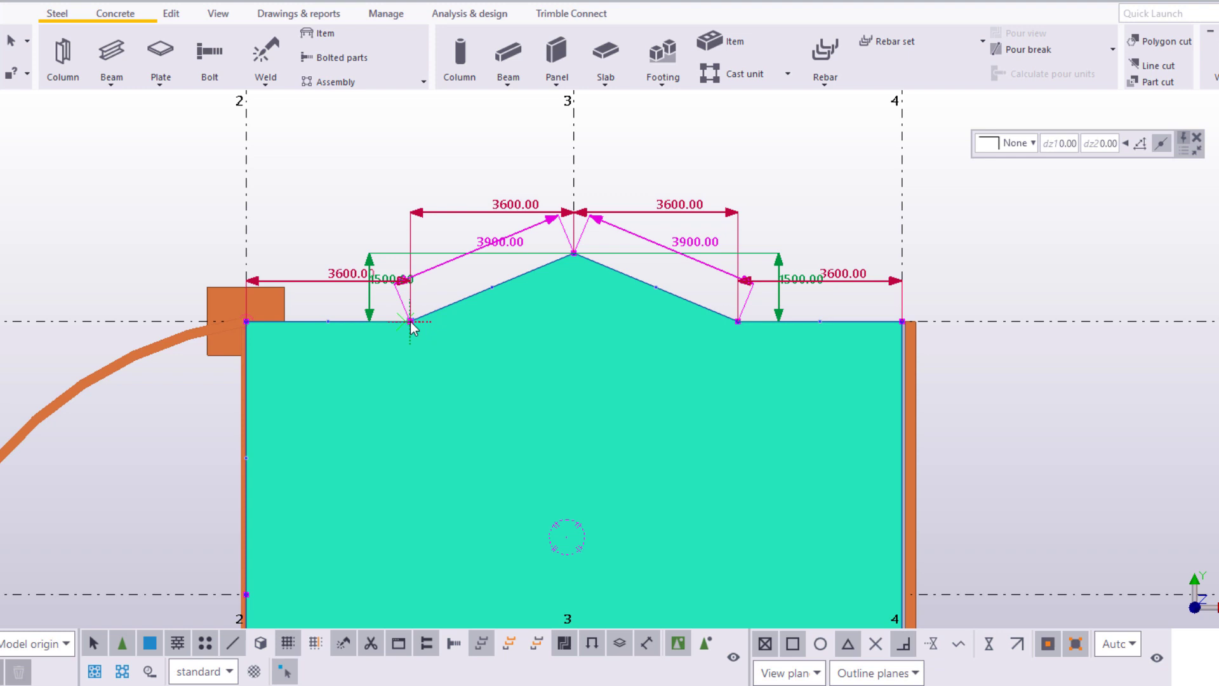
{"action": "key", "text": "Delete"}
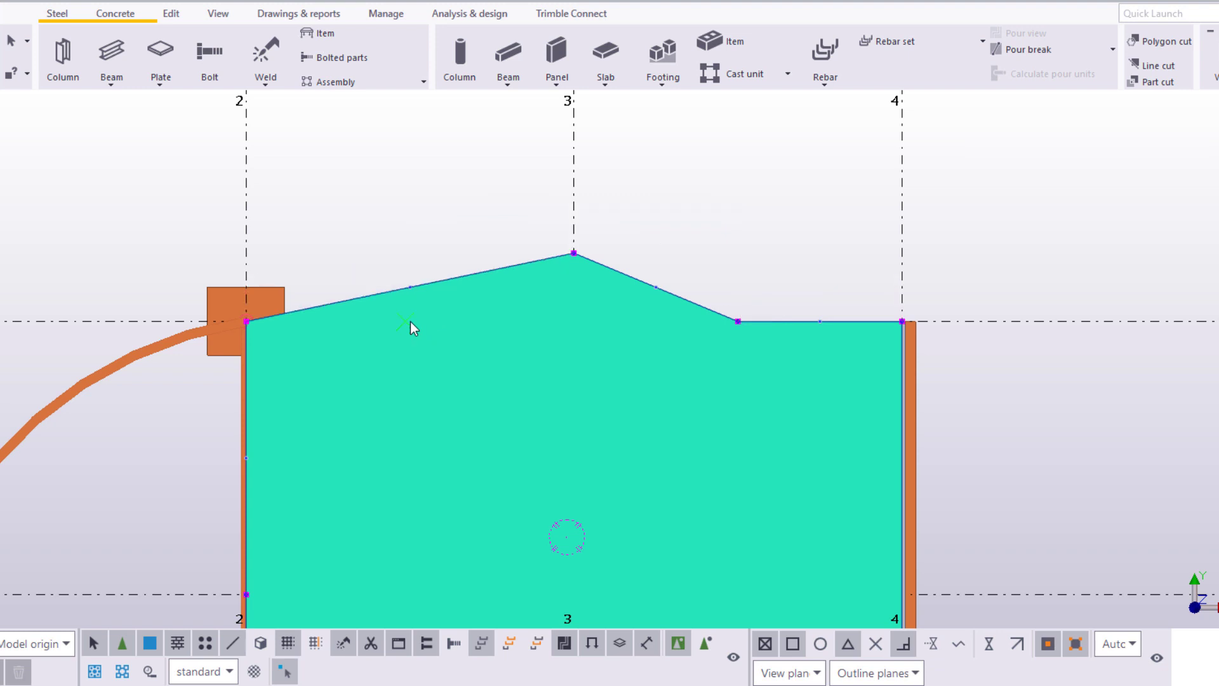
{"action": "left_click", "coordinate": [738, 324]}
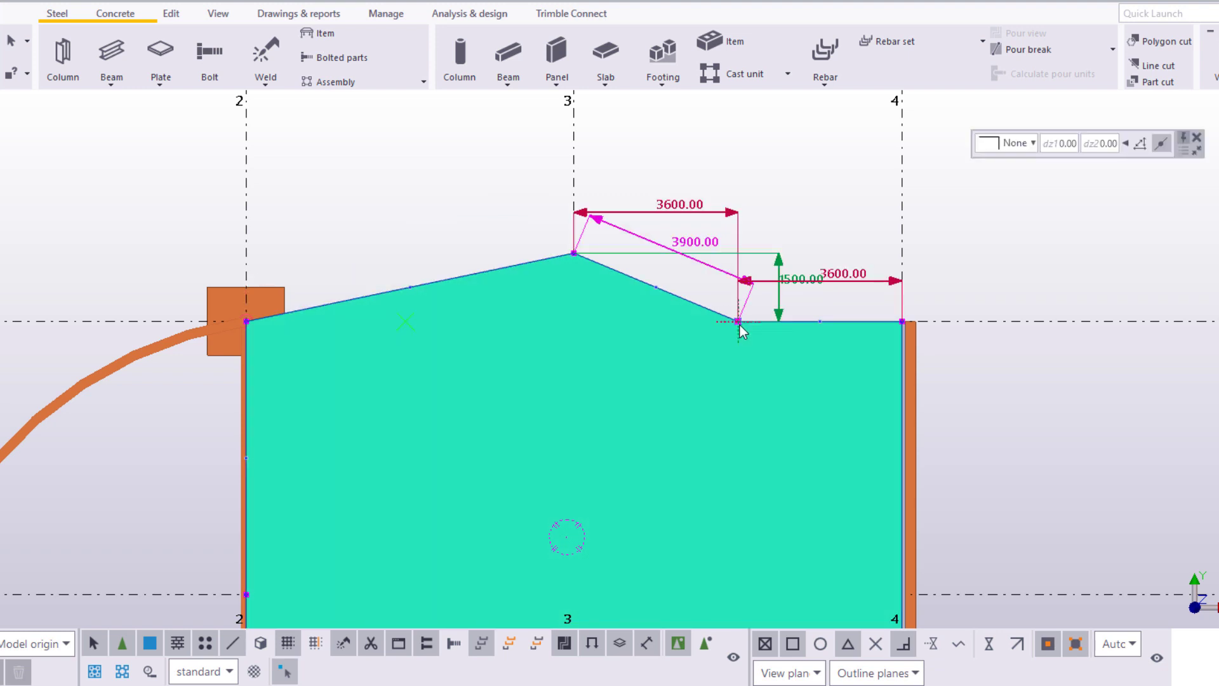
{"action": "key", "text": "Delete"}
{"action": "left_click", "coordinate": [711, 313]}
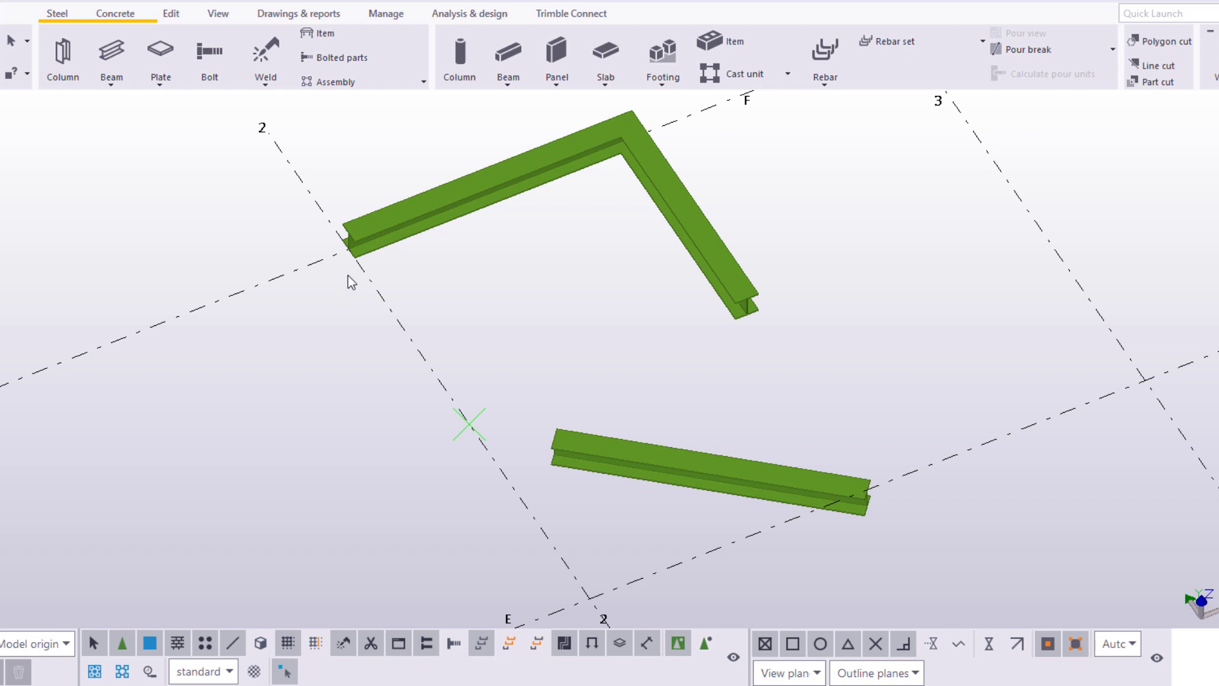
Add a new point to the bent HEA300 beam's end so a third leg runs down grid line 2.
{"action": "left_click", "coordinate": [371, 230]}
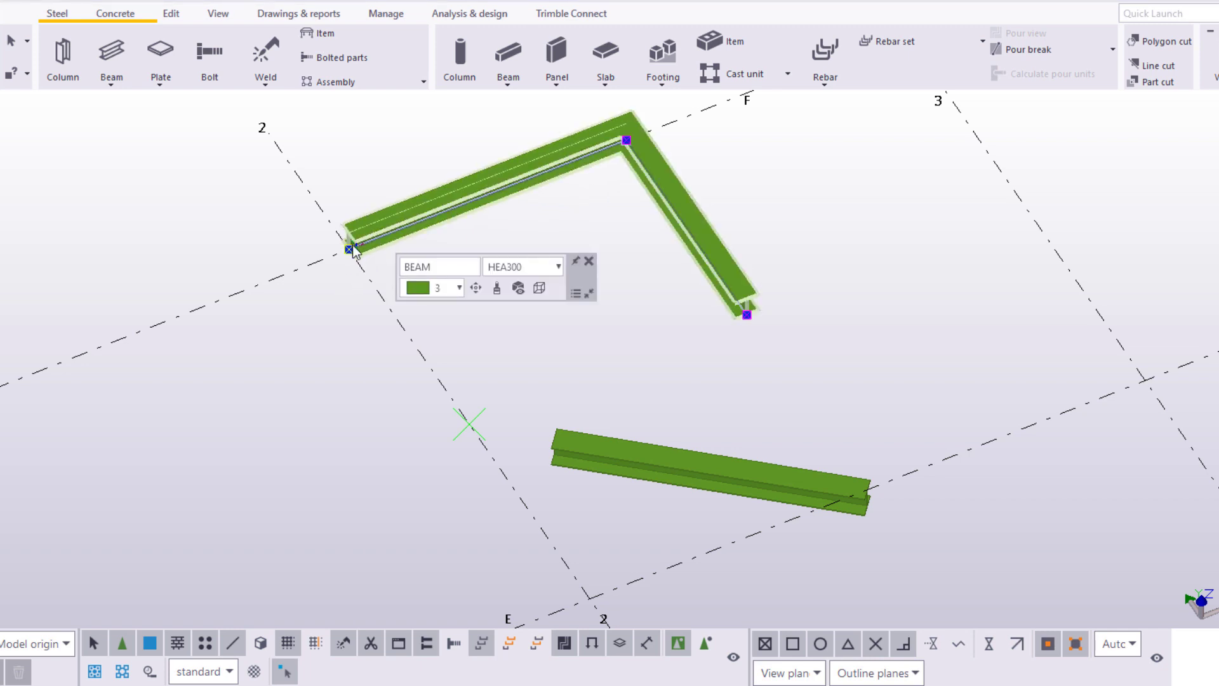
{"action": "left_click", "coordinate": [349, 250]}
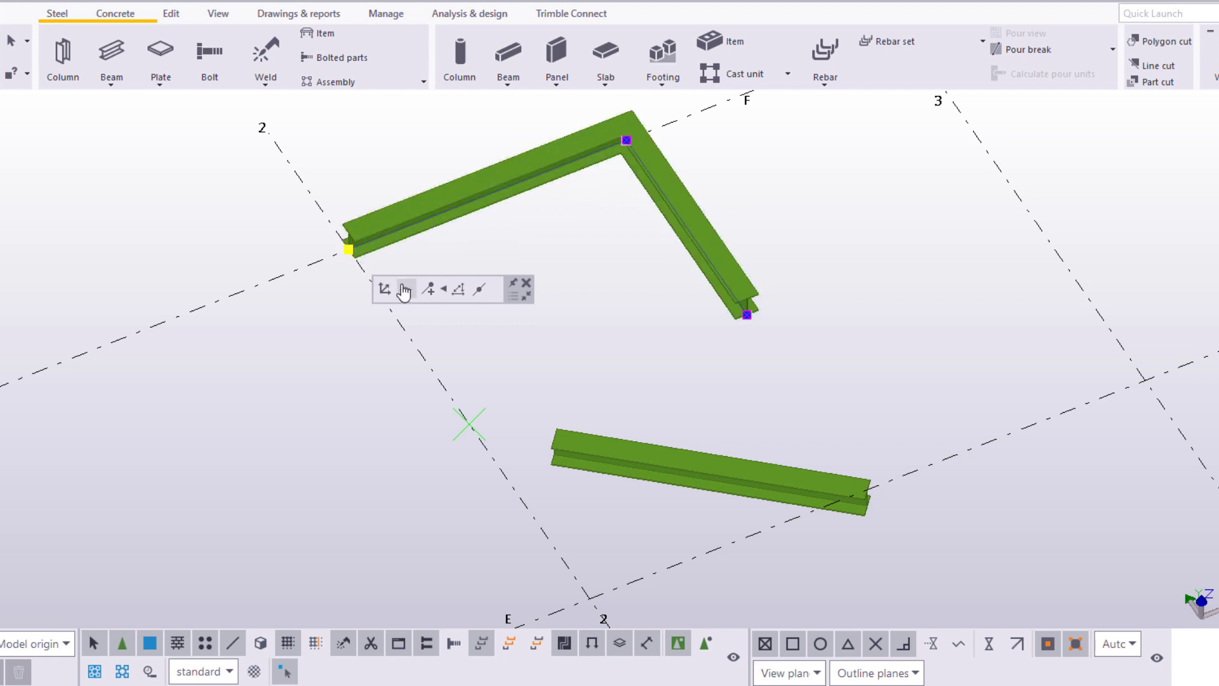
{"action": "left_click", "coordinate": [430, 291]}
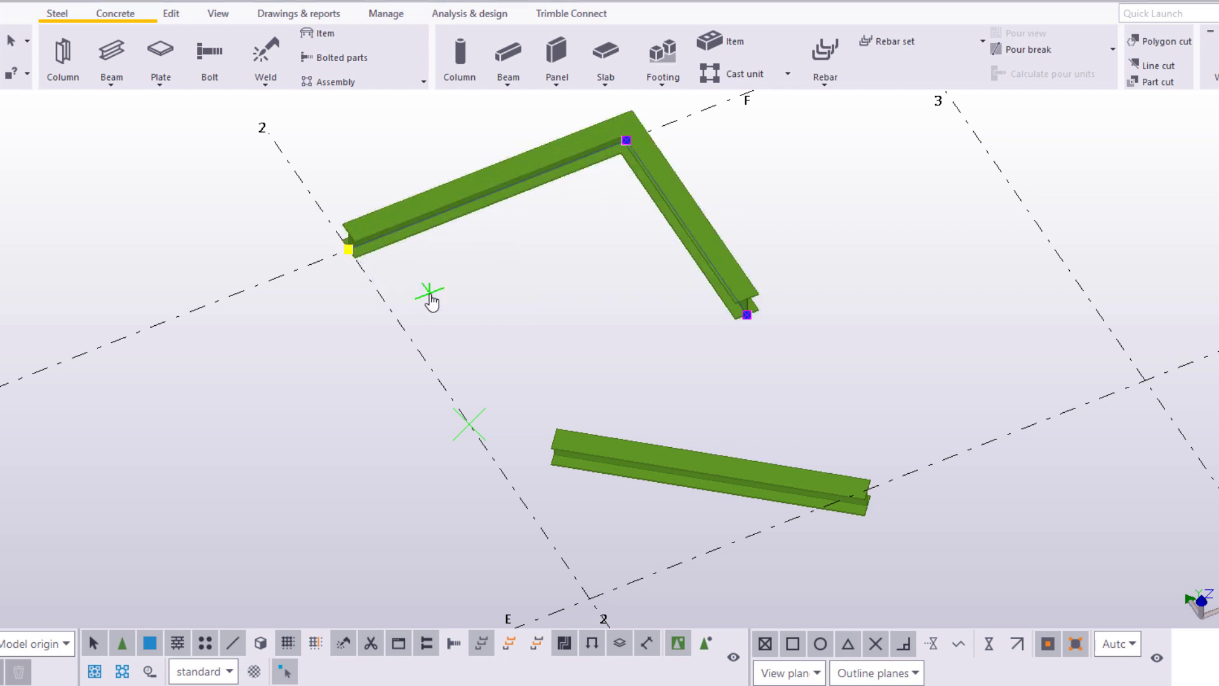
{"action": "left_click", "coordinate": [468, 423]}
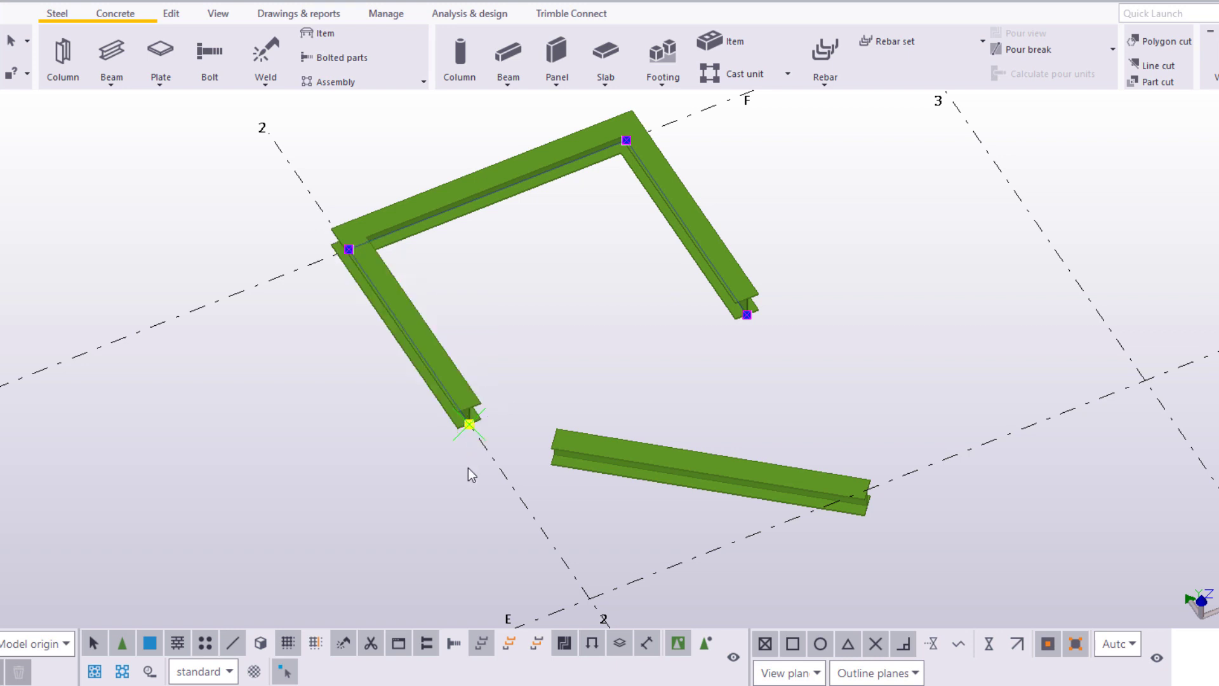
{"action": "left_click", "coordinate": [581, 455]}
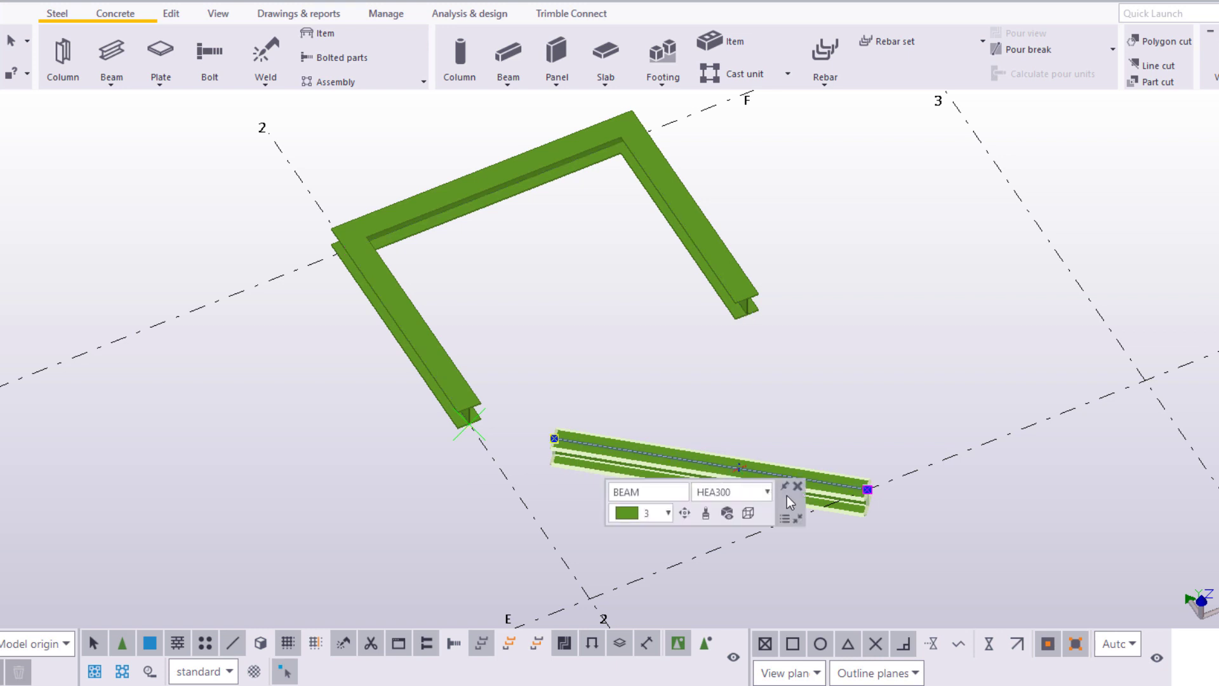
{"action": "left_click_drag", "start_coordinate": [786, 495], "coordinate": [953, 353]}
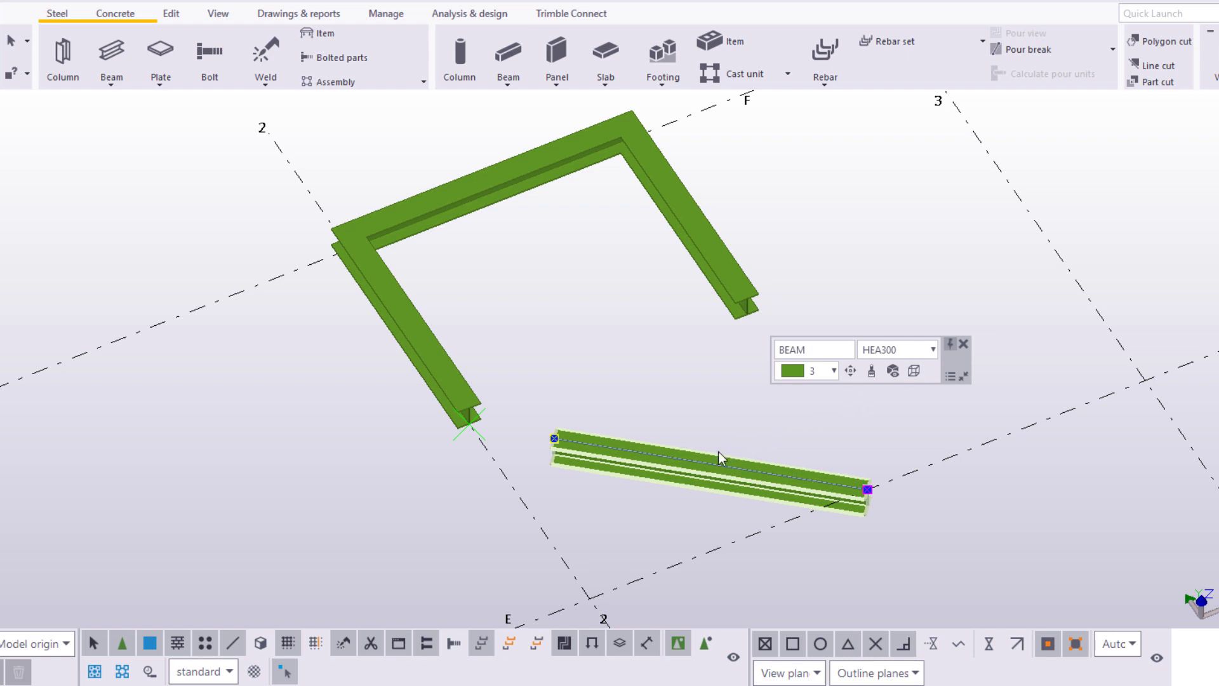
Show the beam's total length and X, Y, Z dimensions, then collapse and re-expand the toolbar.
{"action": "left_click", "coordinate": [703, 463]}
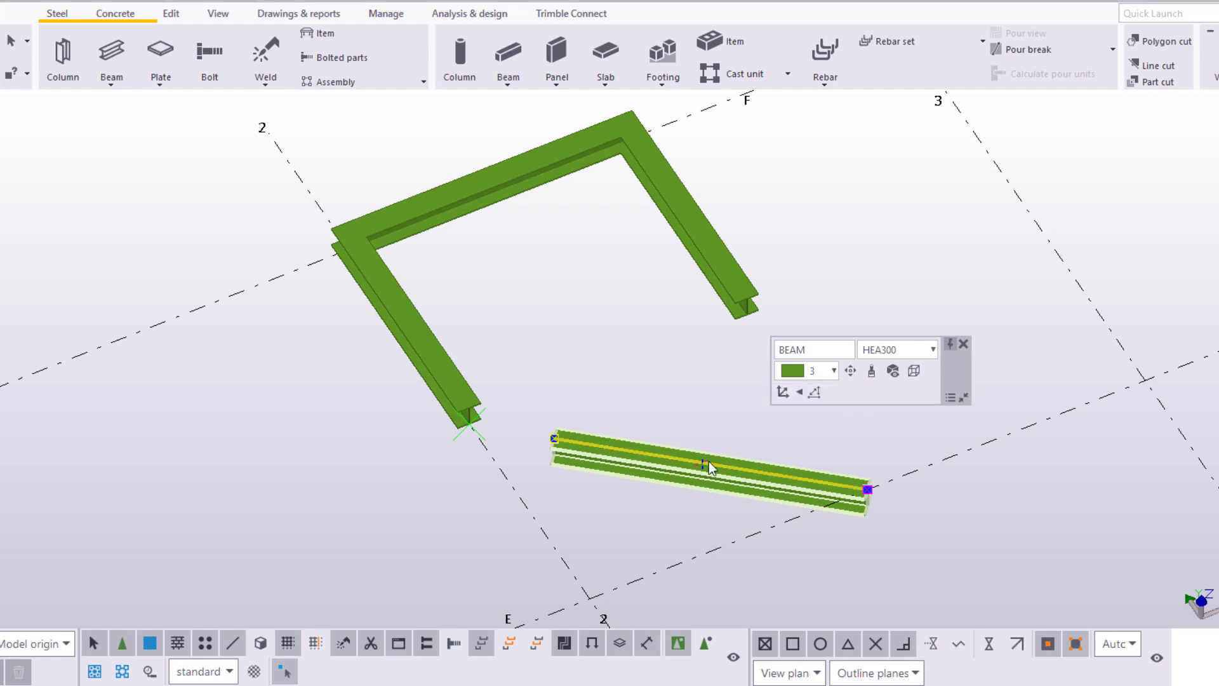
{"action": "left_click", "coordinate": [815, 394]}
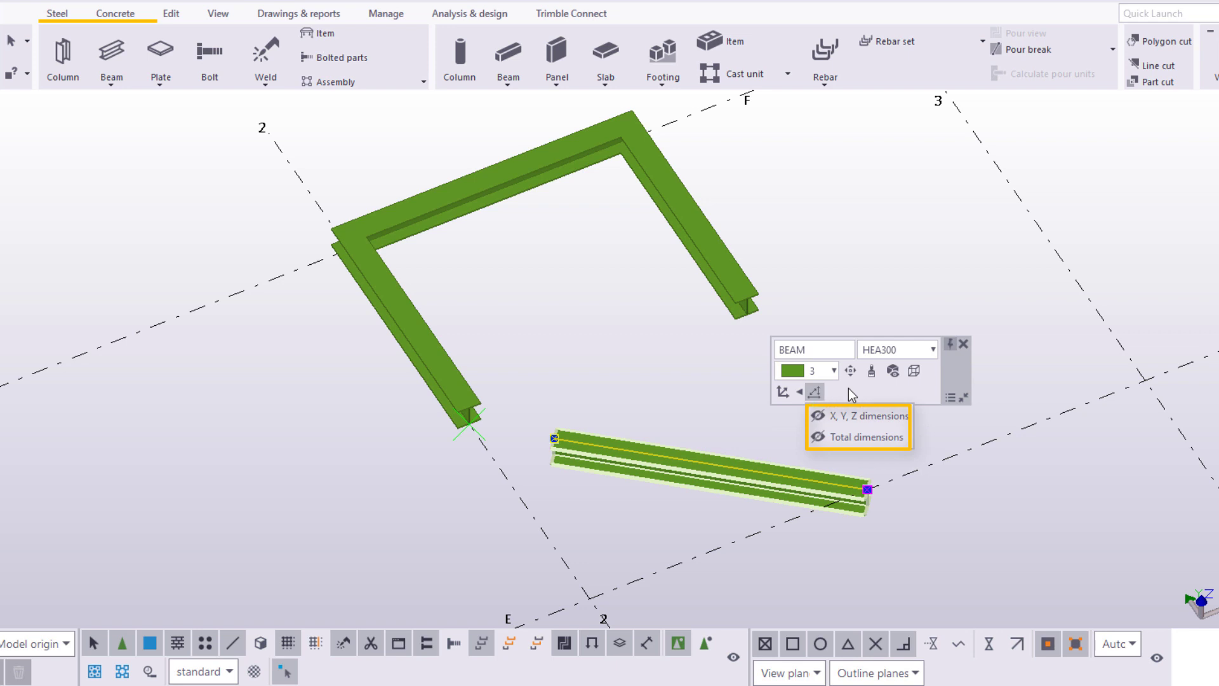
{"action": "left_click", "coordinate": [823, 417]}
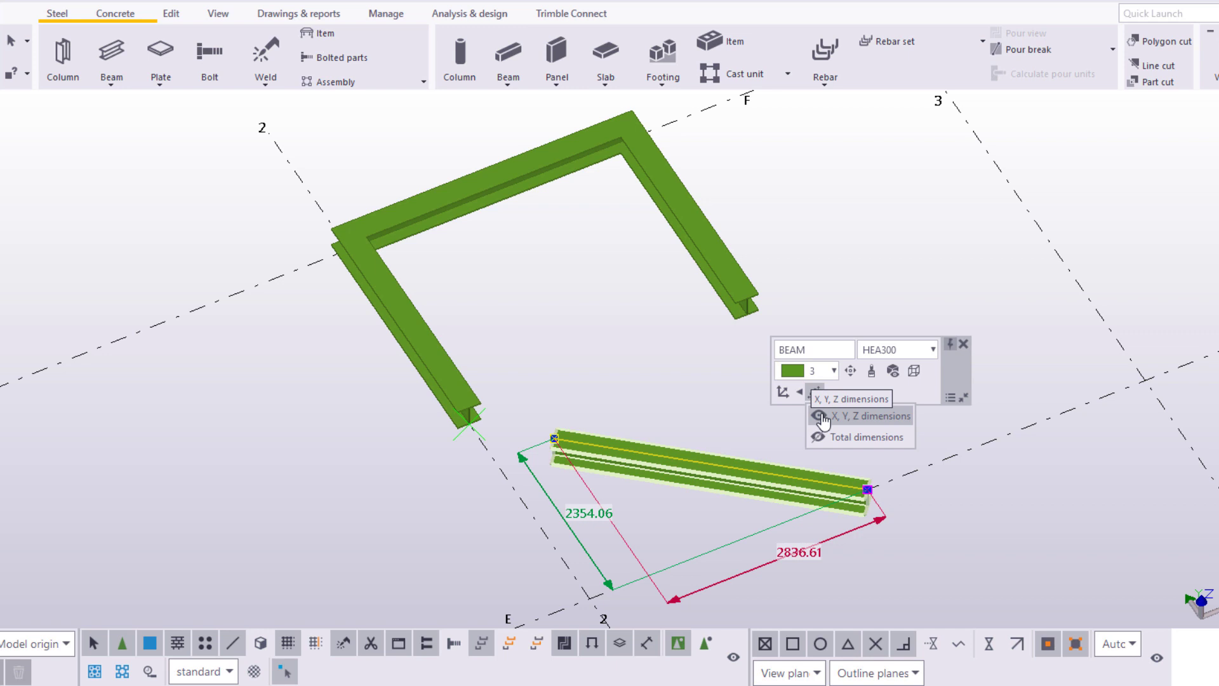
{"action": "left_click", "coordinate": [824, 418]}
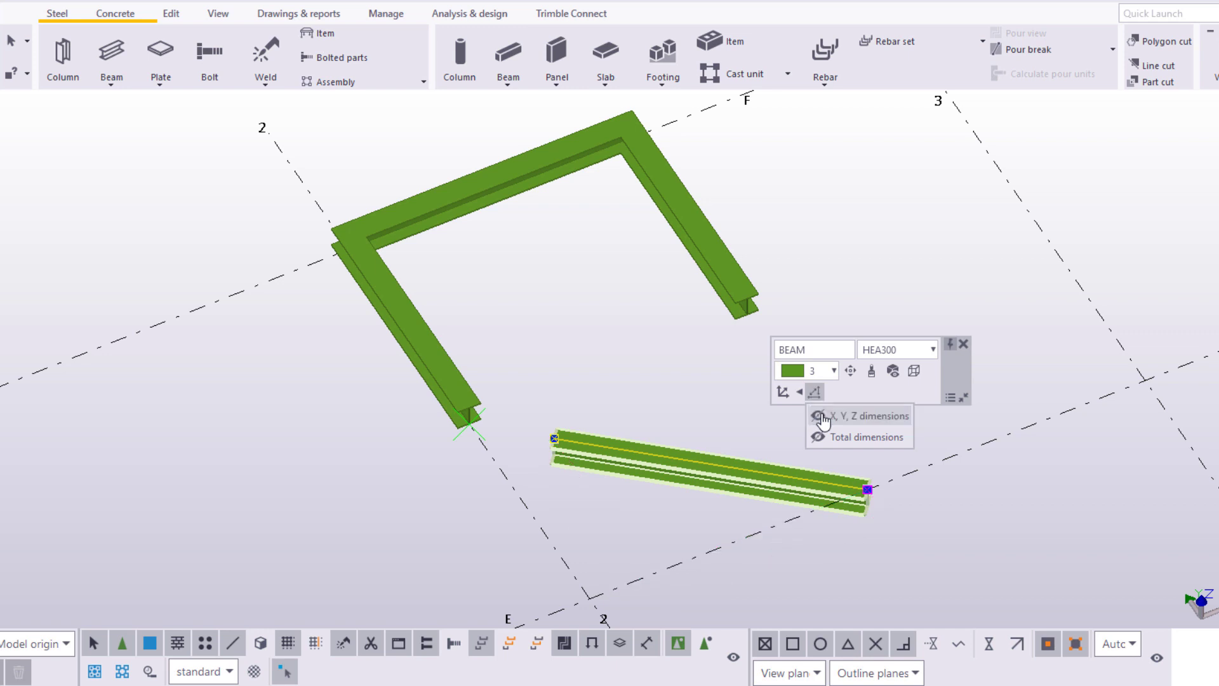
{"action": "left_click", "coordinate": [819, 437]}
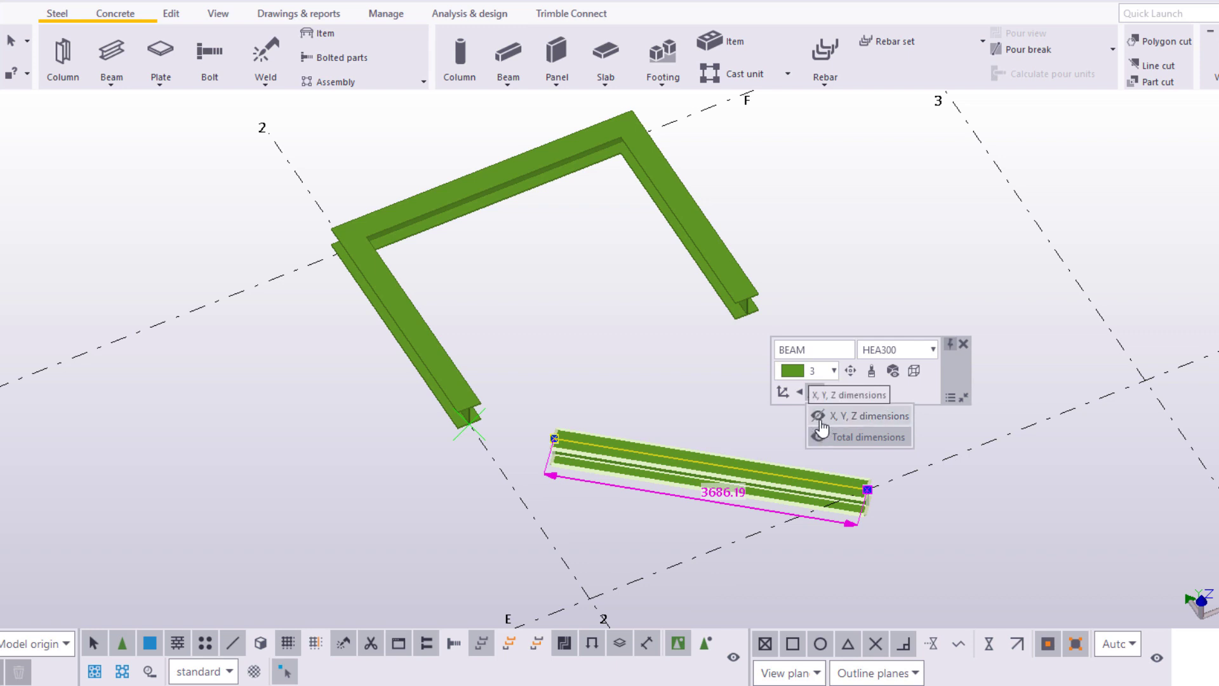
{"action": "left_click", "coordinate": [819, 416]}
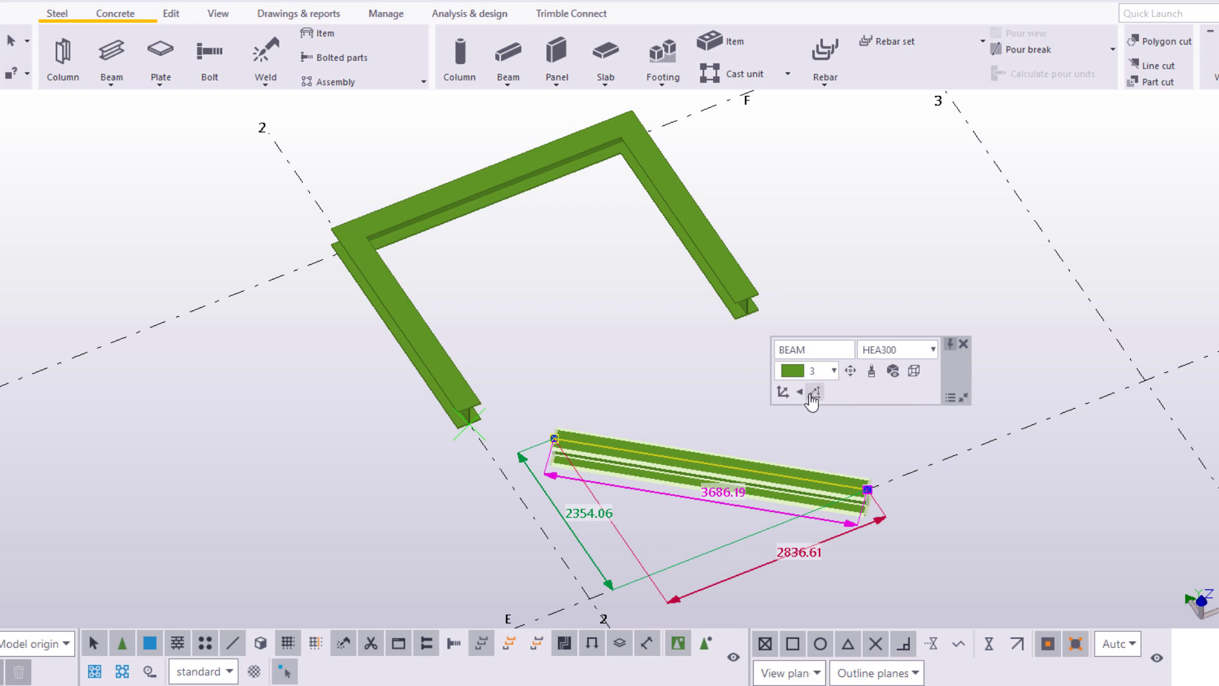
{"action": "left_click", "coordinate": [799, 392]}
{"action": "left_click", "coordinate": [800, 393]}
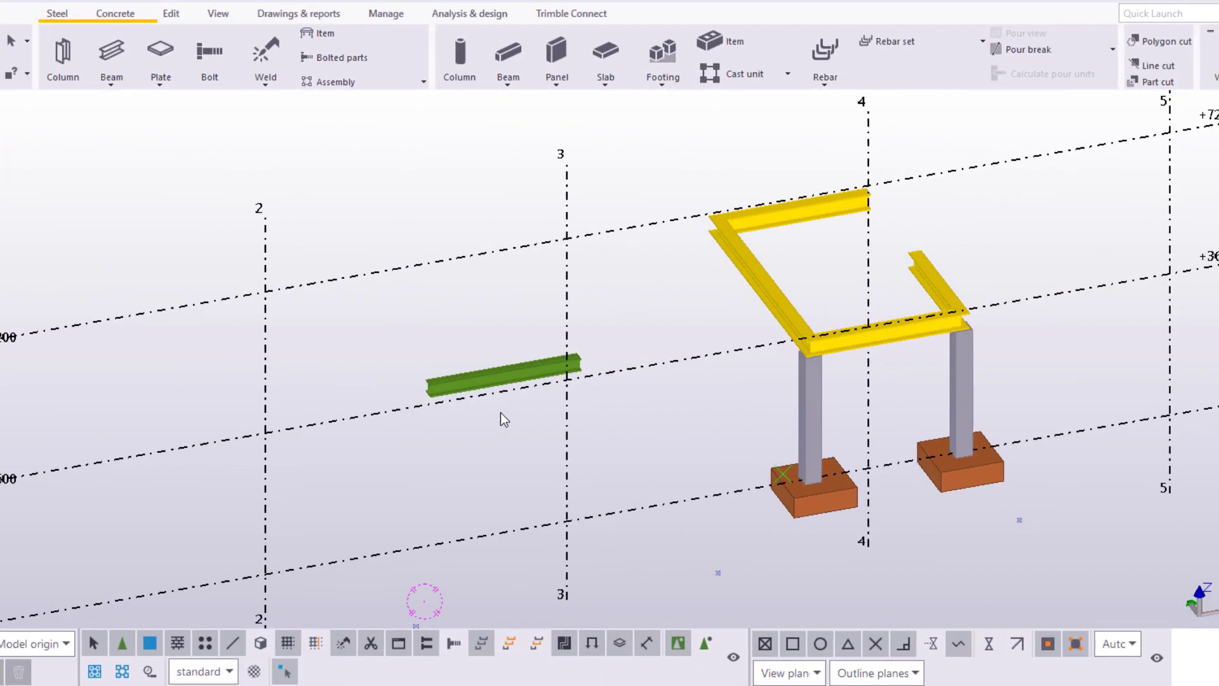
Set the green beam's start handle to Move in 3D and raise it by 700.
{"action": "scroll", "coordinate": [474, 381], "scroll_direction": "up", "scroll_amount": 3}
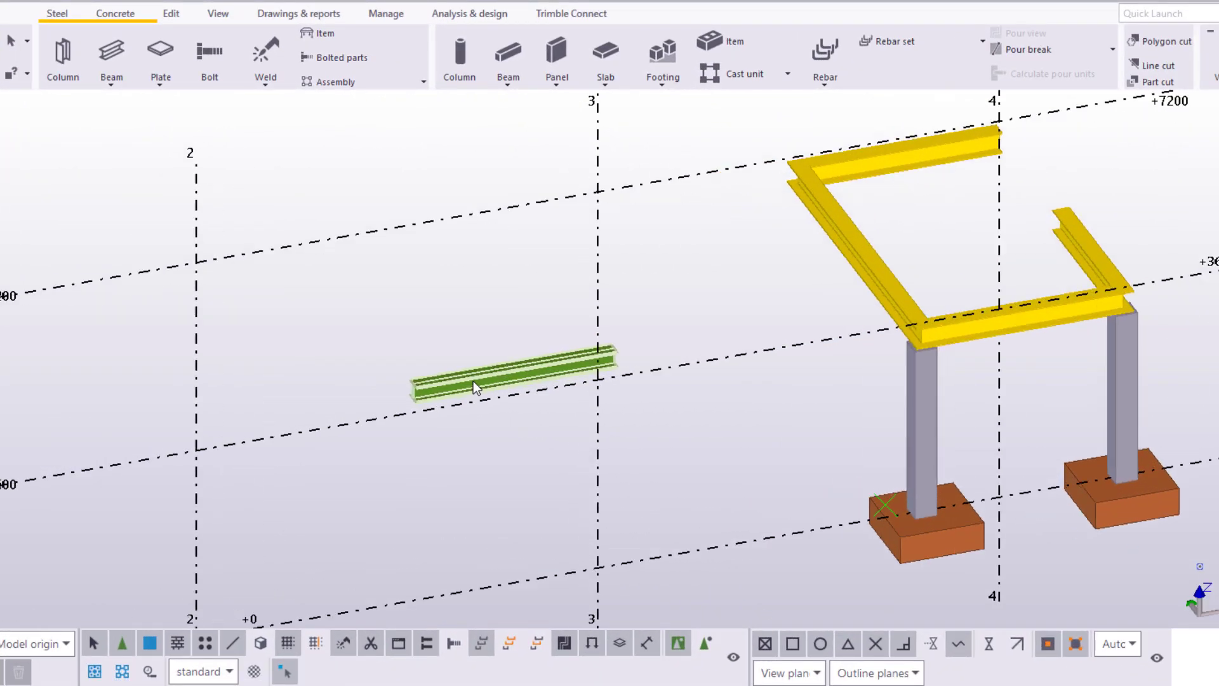
{"action": "scroll", "coordinate": [474, 381], "scroll_direction": "up", "scroll_amount": 5}
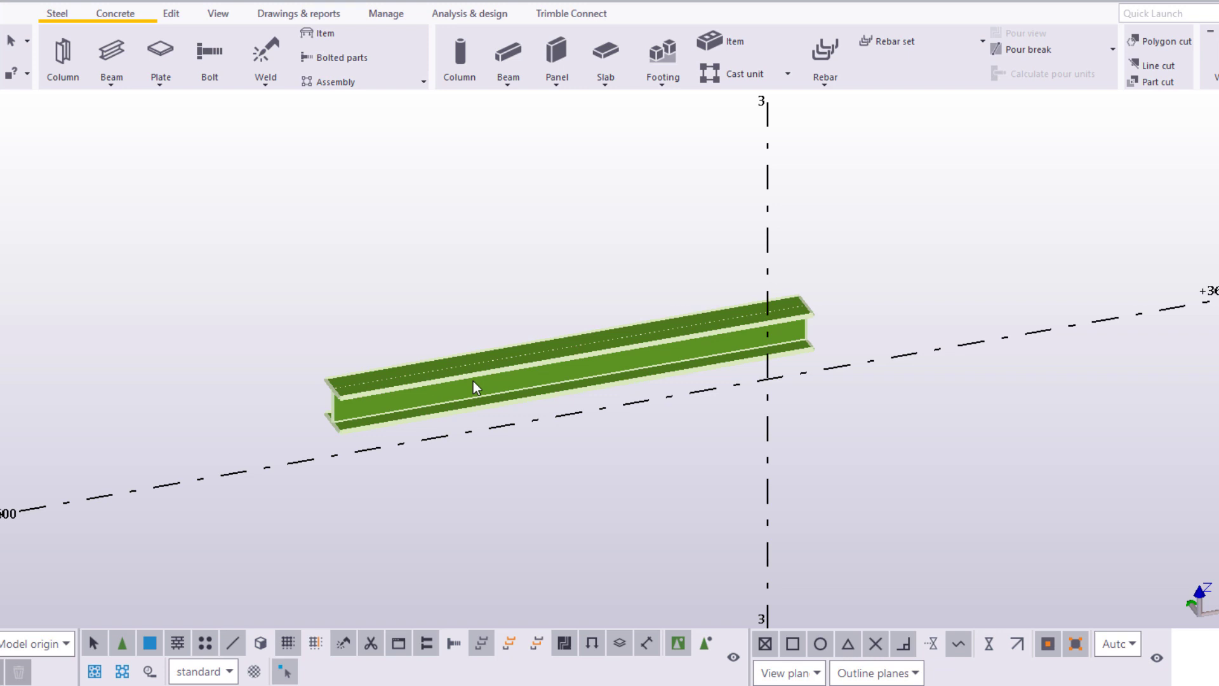
{"action": "left_click", "coordinate": [434, 399]}
{"action": "left_click", "coordinate": [319, 409]}
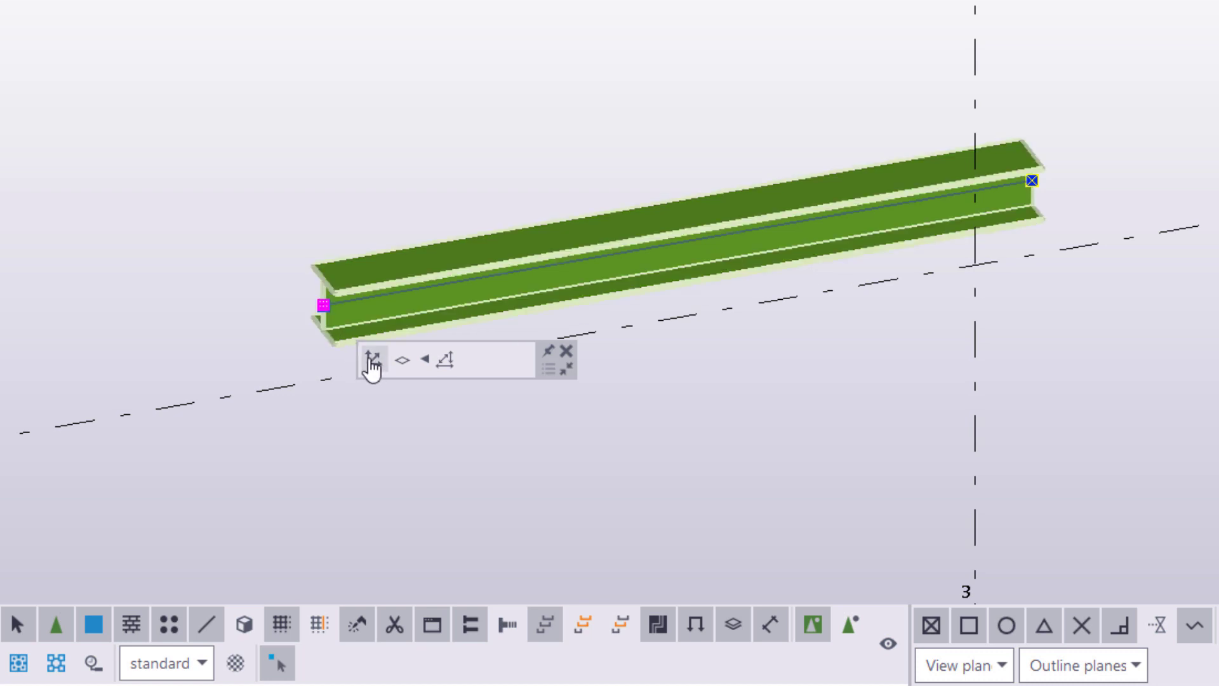
{"action": "left_click", "coordinate": [374, 362]}
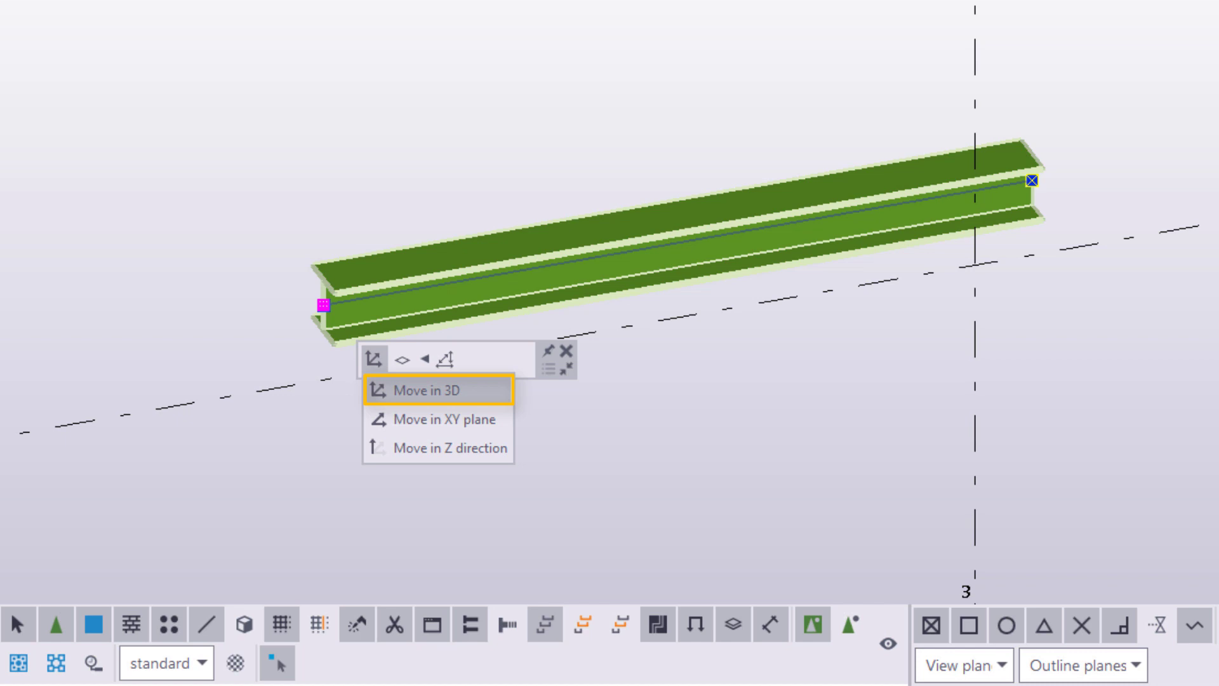
{"action": "left_click", "coordinate": [399, 392]}
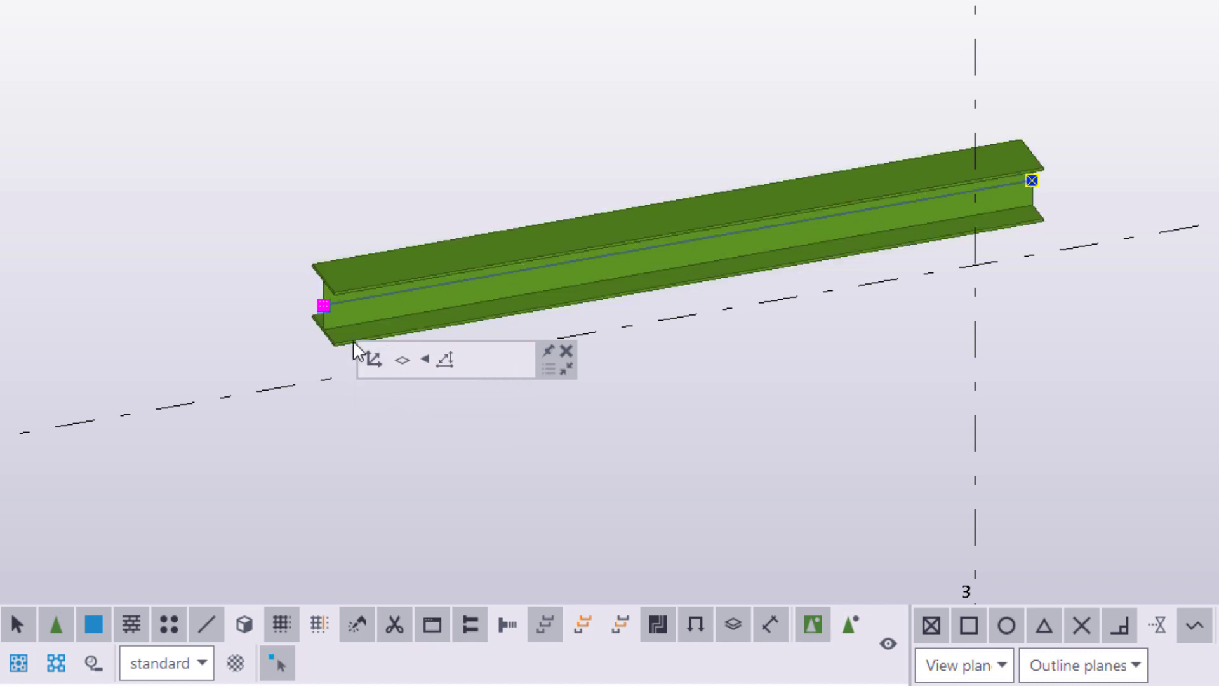
{"action": "left_click_drag", "start_coordinate": [324, 304], "coordinate": [351, 362]}
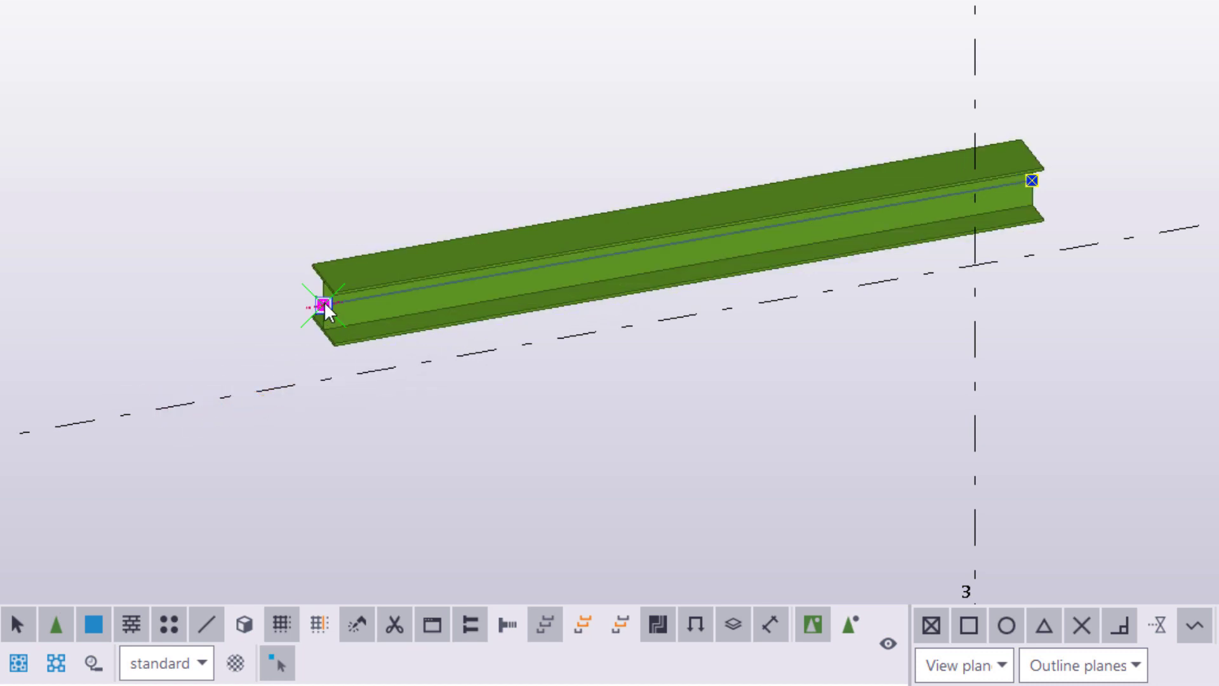
Constrain the start handle to Move in XY plane and shift it 300.
{"action": "left_click", "coordinate": [374, 356]}
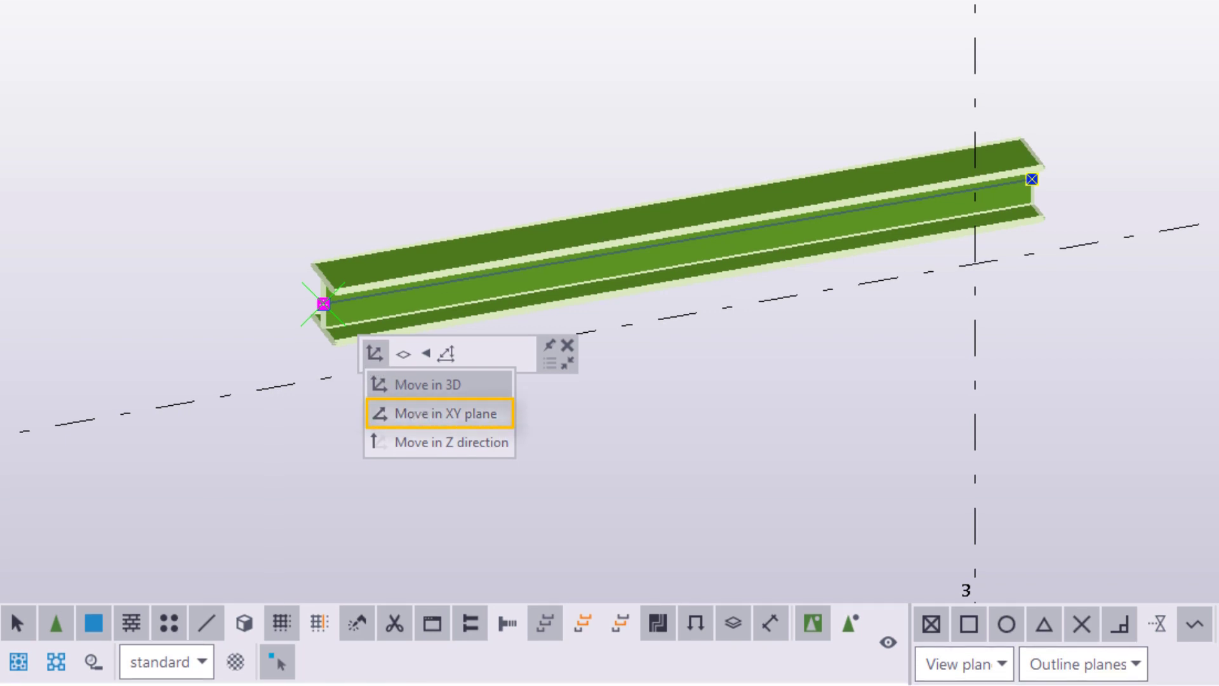
{"action": "left_click", "coordinate": [444, 414]}
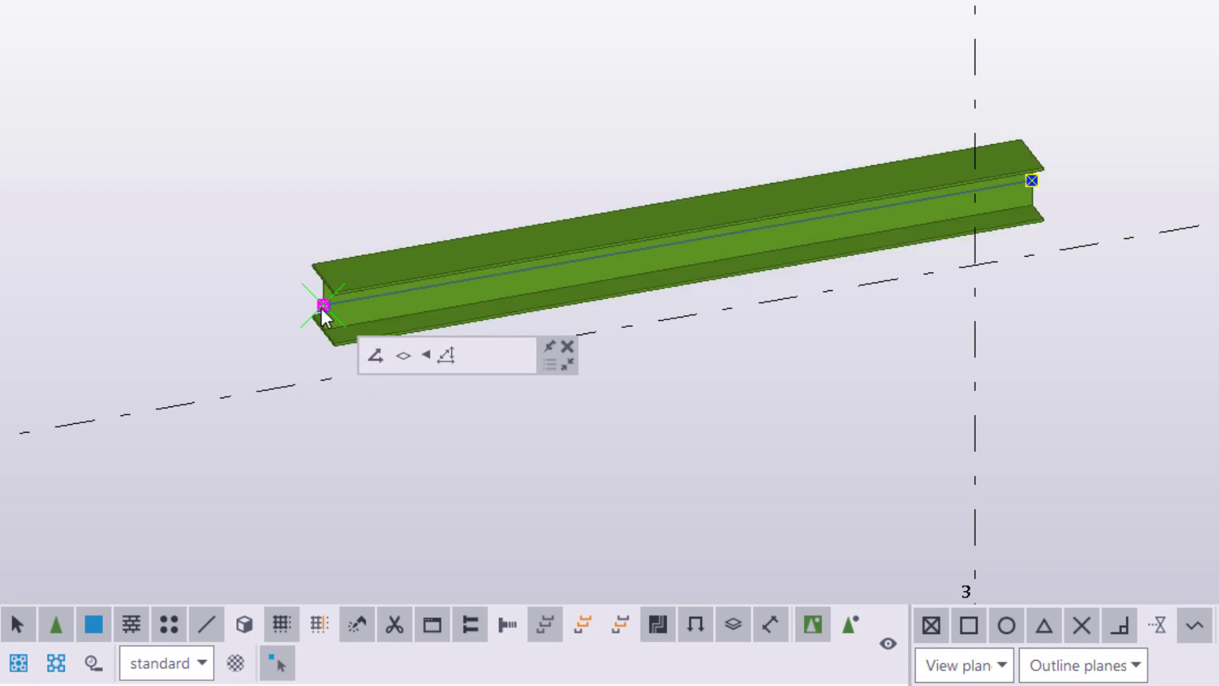
{"action": "mouse_move", "coordinate": [324, 304]}
{"action": "left_mouse_down"}
{"action": "mouse_move", "coordinate": [171, 333]}
{"action": "mouse_move", "coordinate": [109, 245]}
{"action": "mouse_move", "coordinate": [303, 460]}
{"action": "mouse_move", "coordinate": [237, 356]}
{"action": "mouse_move", "coordinate": [324, 307]}
{"action": "left_mouse_up"}
Switch the start handle to Move in Z direction and lift it 500 vertically.
{"action": "left_click", "coordinate": [376, 358]}
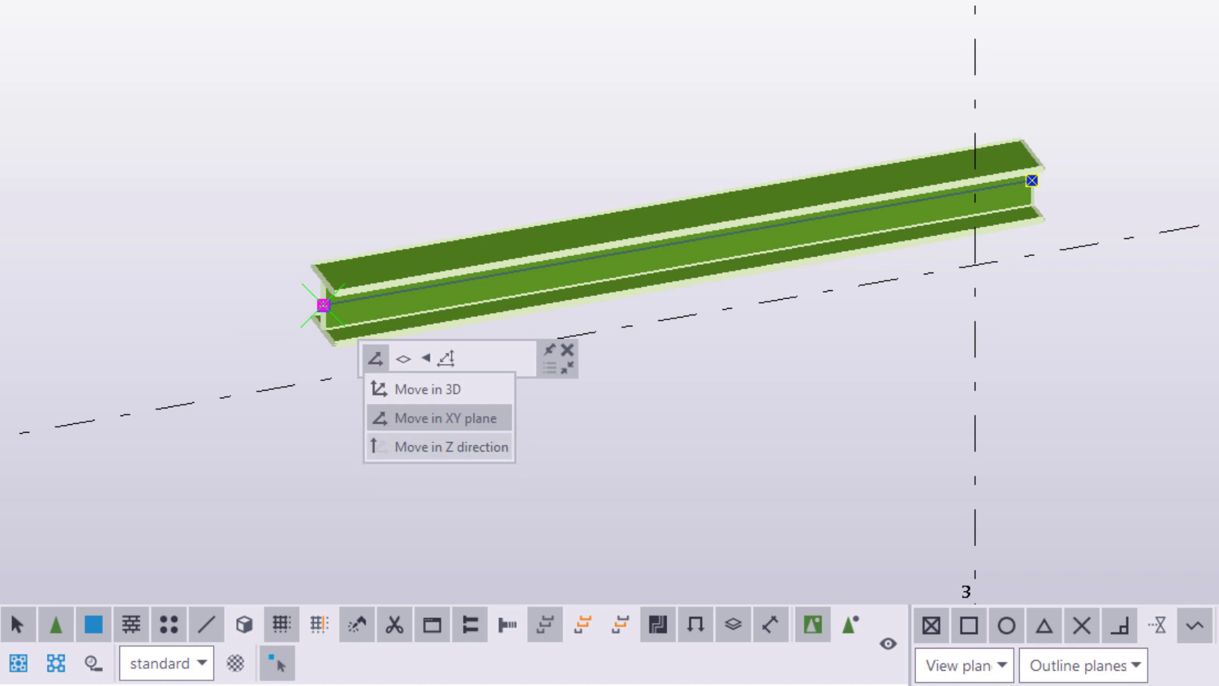
{"action": "left_click", "coordinate": [400, 447]}
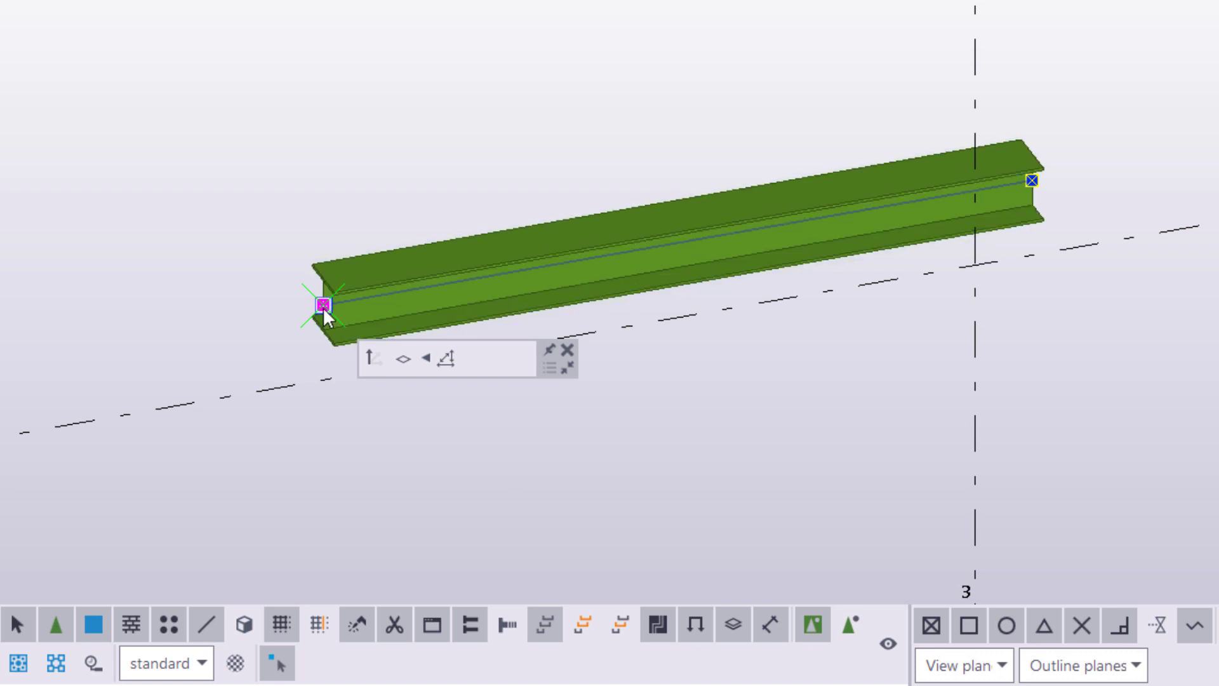
{"action": "left_click_drag", "start_coordinate": [323, 305], "coordinate": [348, 304]}
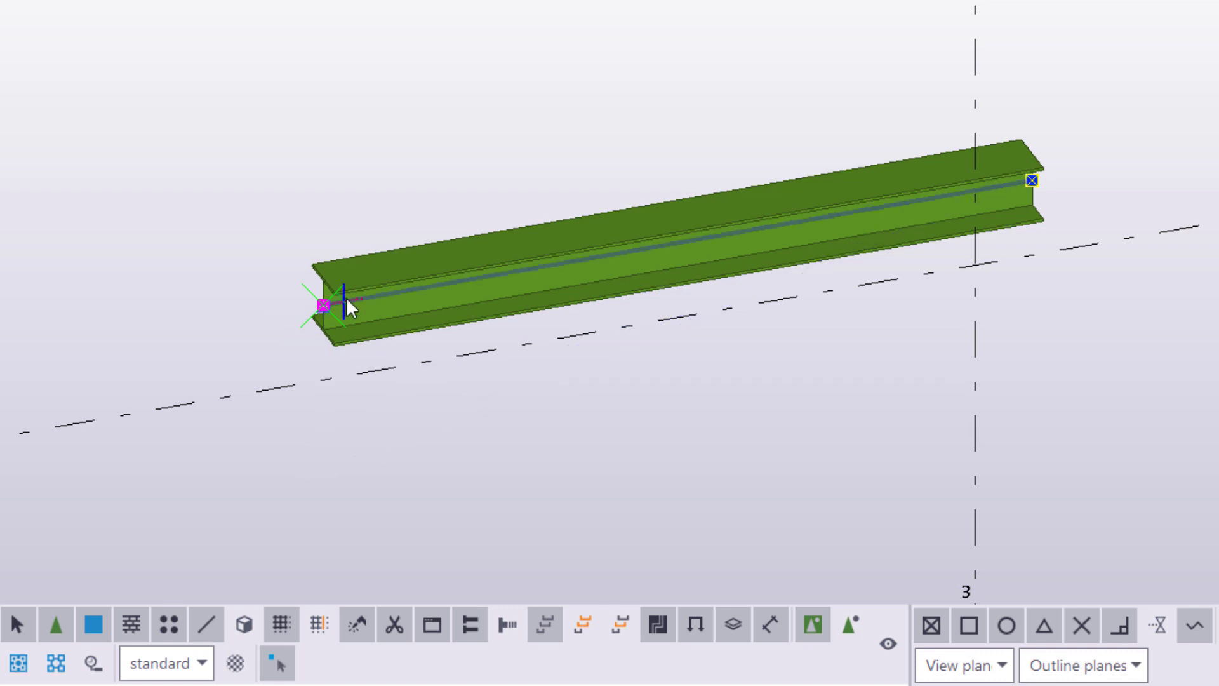
Slide the whole HEA300 beam along its own axis with Move in parallel direction.
{"action": "left_click", "coordinate": [362, 303]}
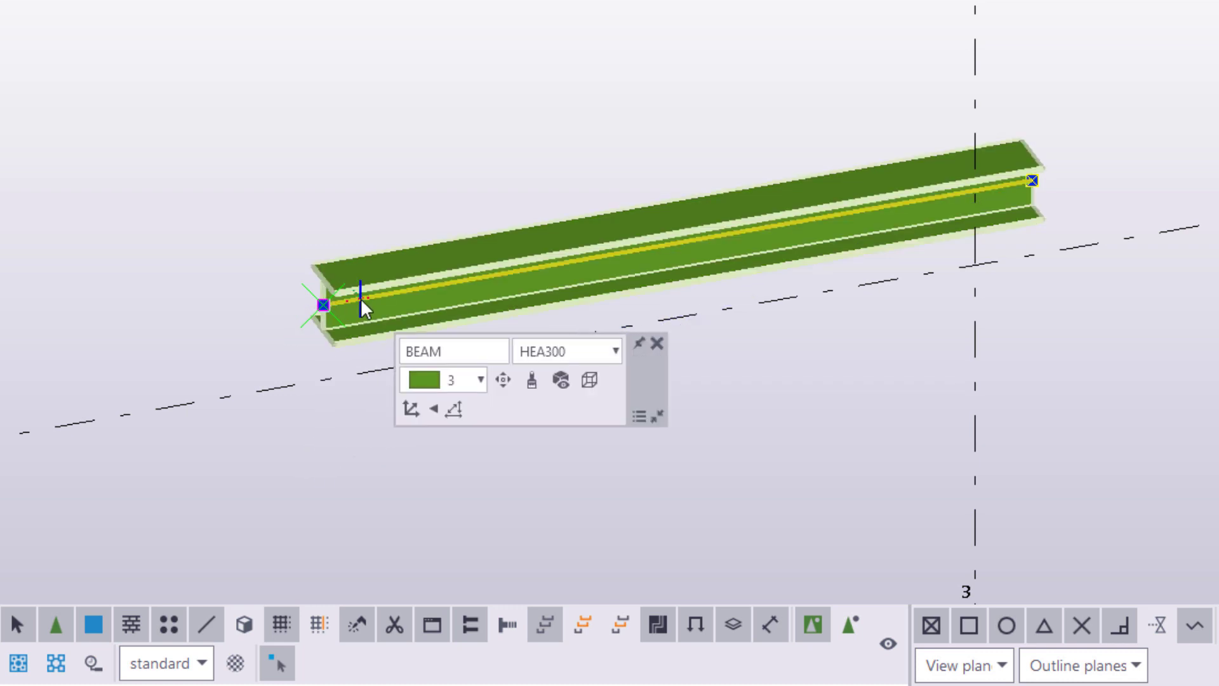
{"action": "left_click", "coordinate": [410, 409]}
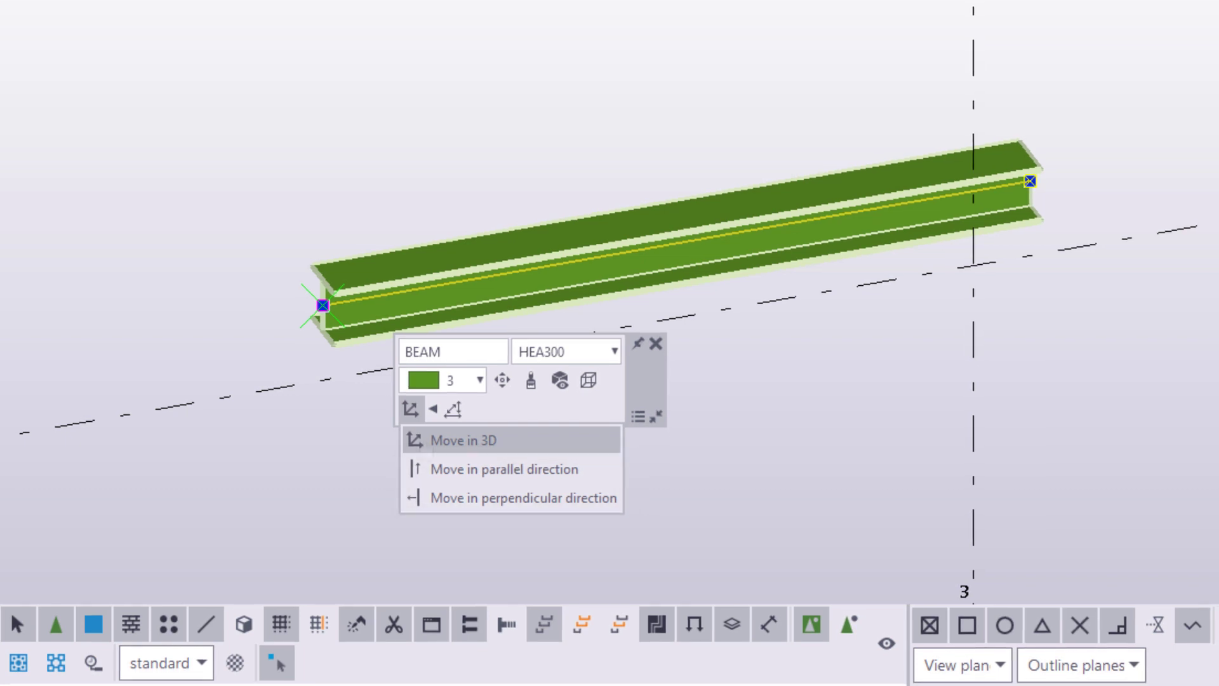
{"action": "left_click", "coordinate": [423, 468]}
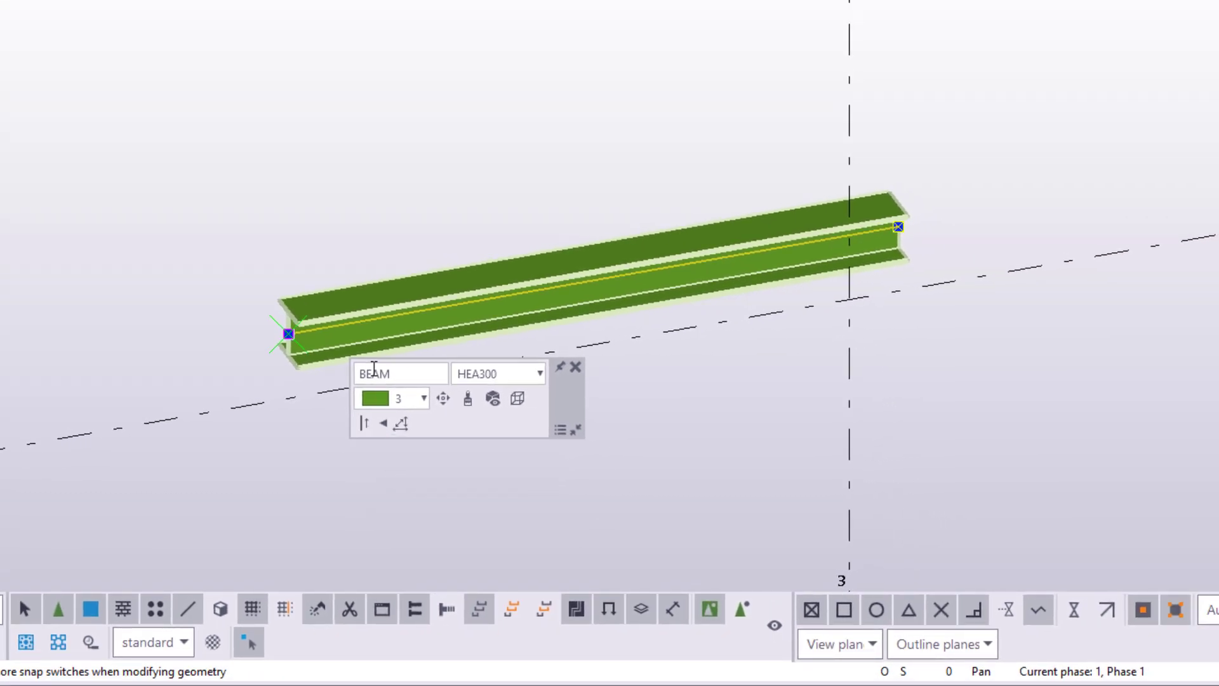
{"action": "left_click_drag", "start_coordinate": [331, 328], "coordinate": [512, 273]}
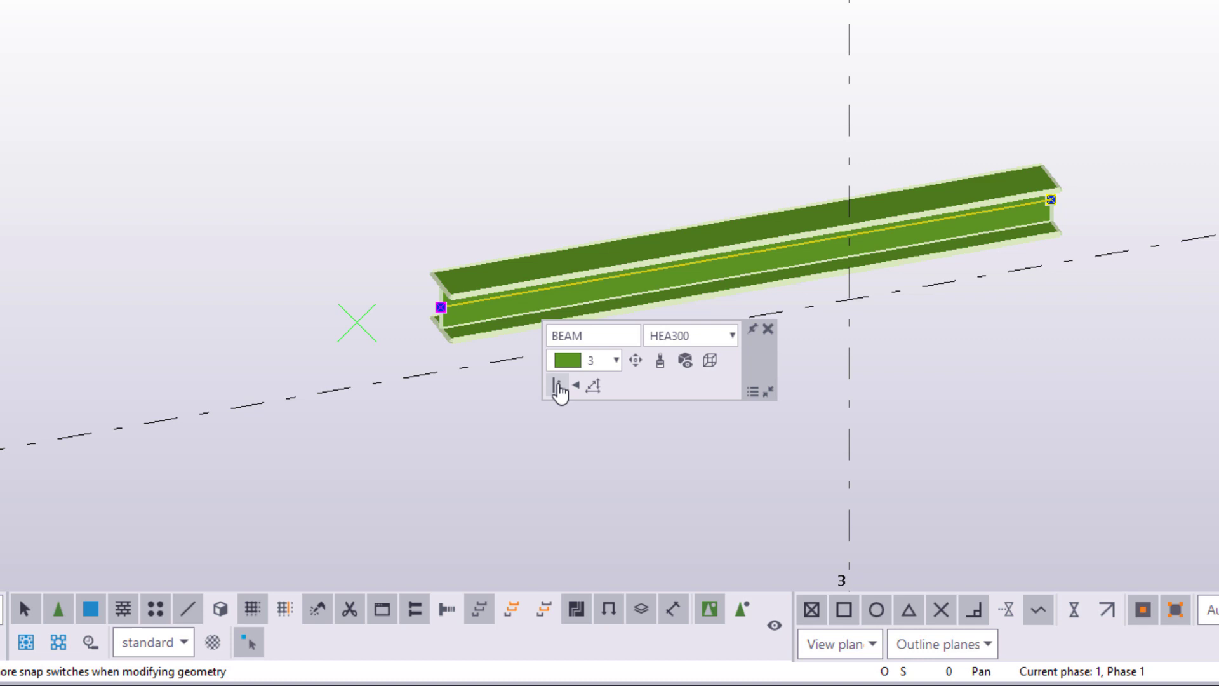
Shift the beam 900 sideways with Move in perpendicular direction.
{"action": "left_click", "coordinate": [558, 386]}
{"action": "left_click", "coordinate": [588, 467]}
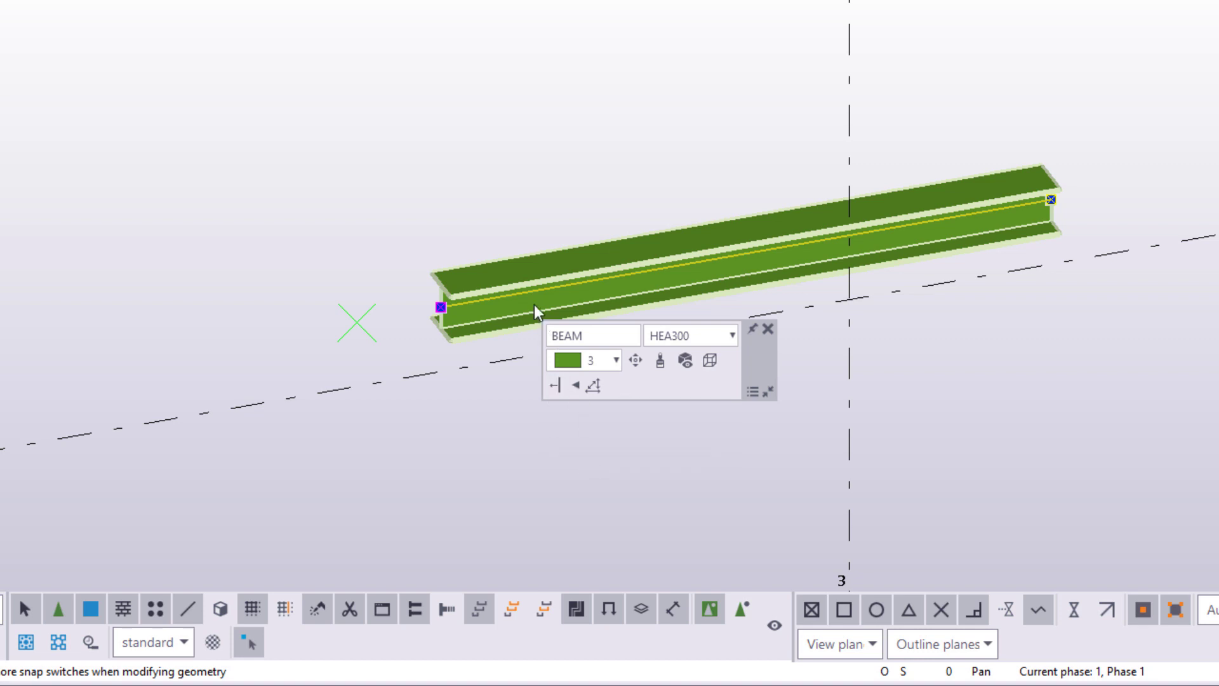
{"action": "left_click_drag", "start_coordinate": [531, 299], "coordinate": [597, 434]}
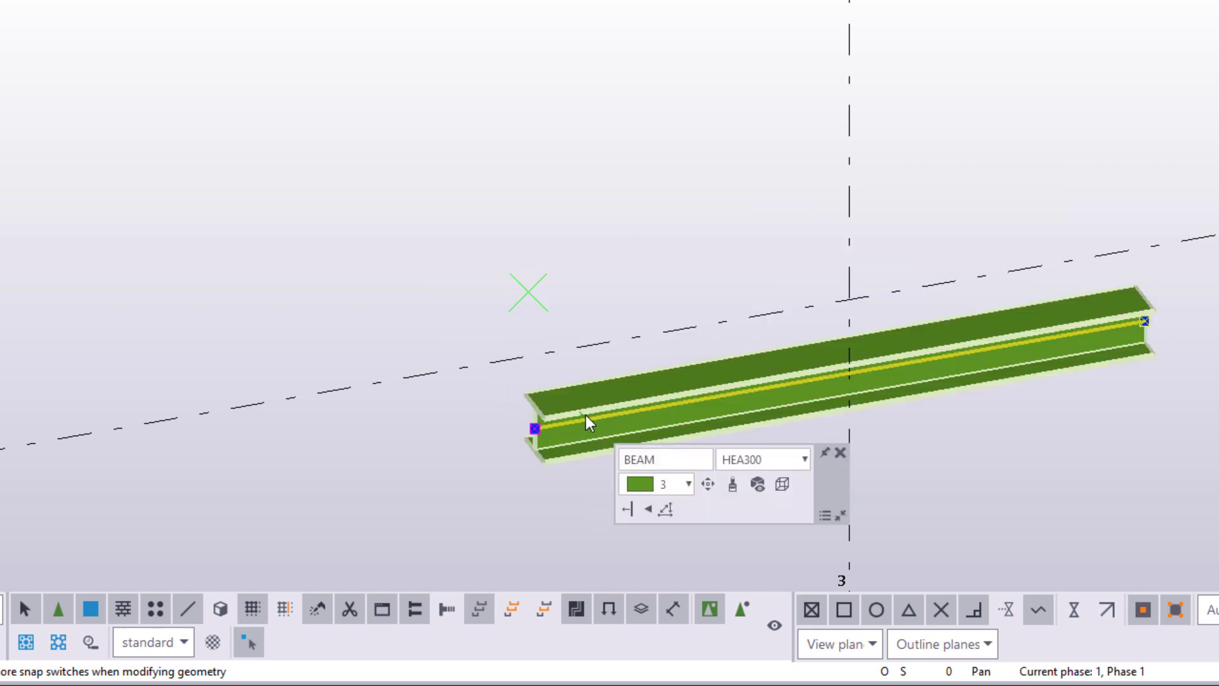
Move the beam 400 freely in 3D to its new position.
{"action": "left_click", "coordinate": [627, 509]}
{"action": "left_click", "coordinate": [656, 536]}
{"action": "left_click_drag", "start_coordinate": [587, 417], "coordinate": [470, 240]}
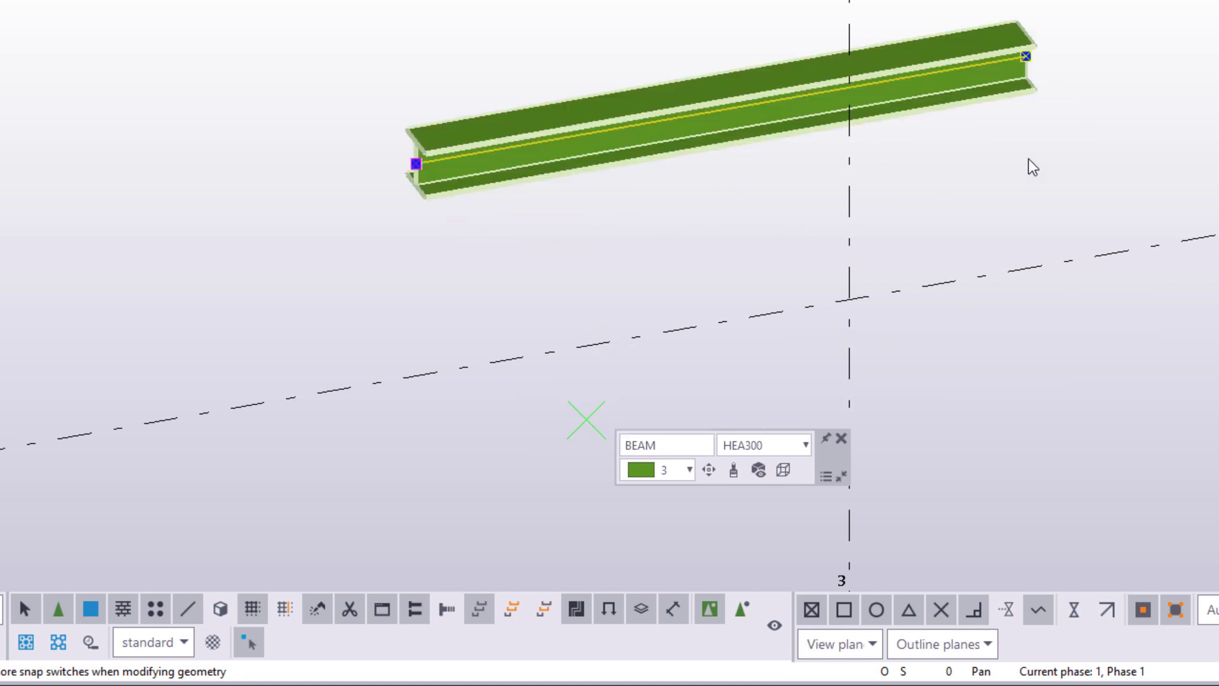
Select the beam's end handle and set its reference point at the footing corner.
{"action": "middle_click_drag", "start_coordinate": [1033, 166], "coordinate": [519, 242]}
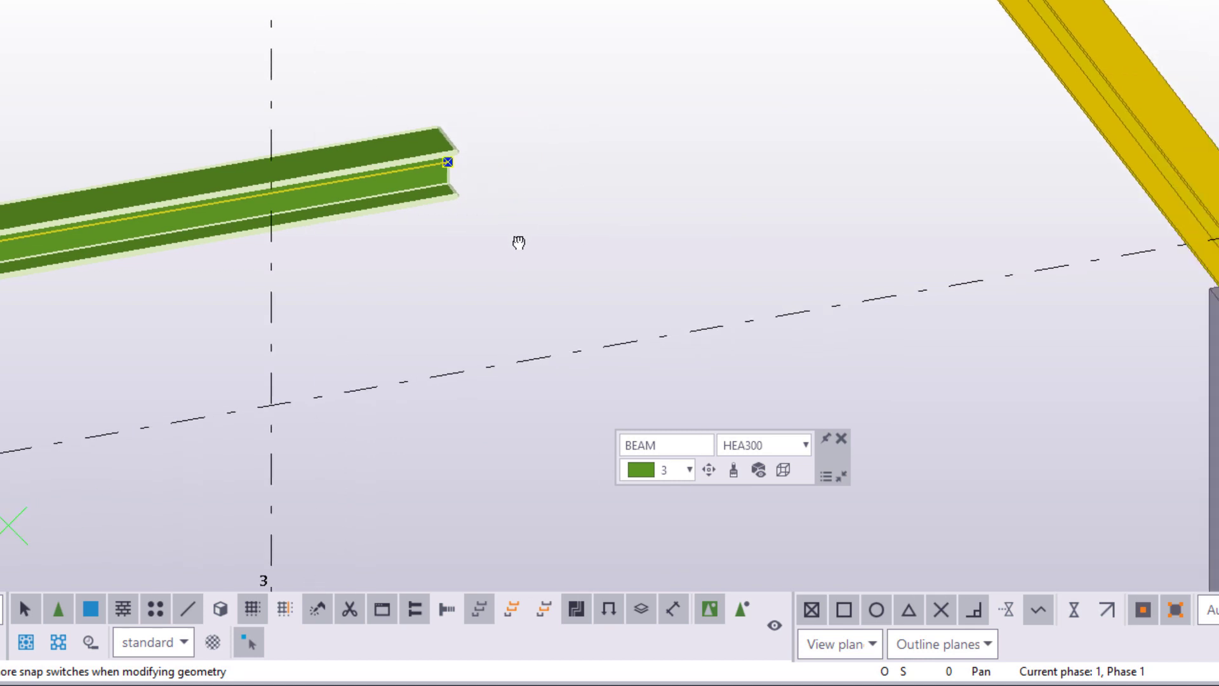
{"action": "scroll", "coordinate": [519, 242], "scroll_direction": "down", "scroll_amount": 5}
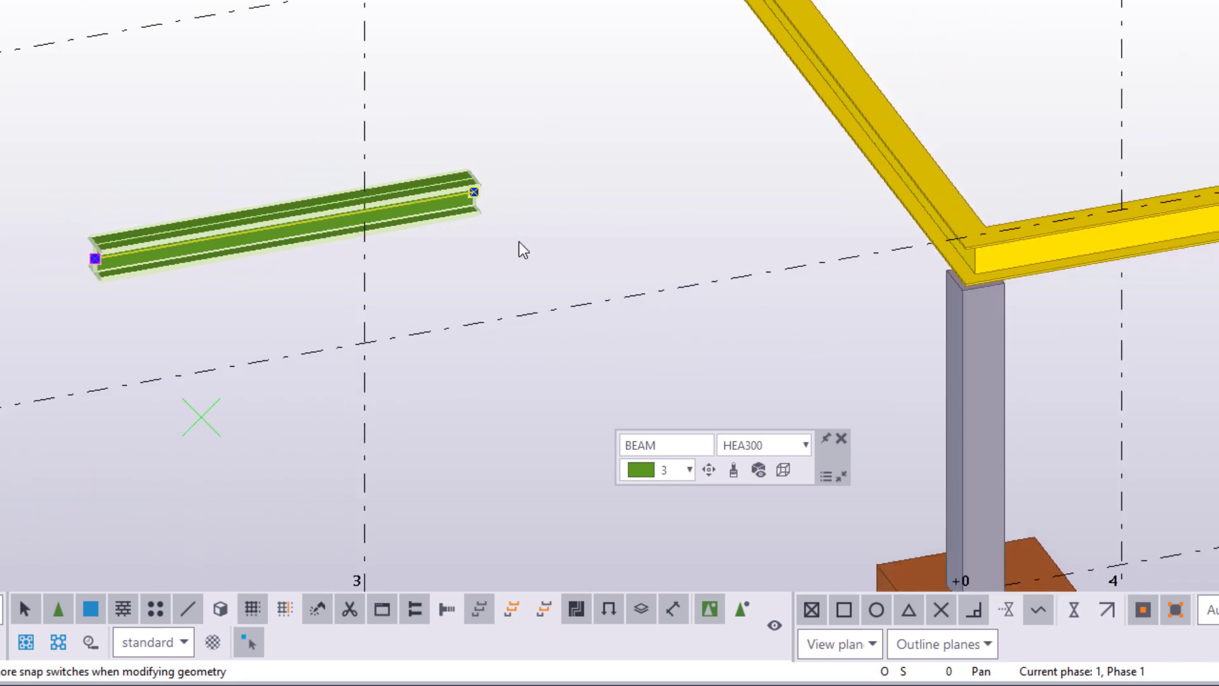
{"action": "scroll", "coordinate": [518, 242], "scroll_direction": "down", "scroll_amount": 2}
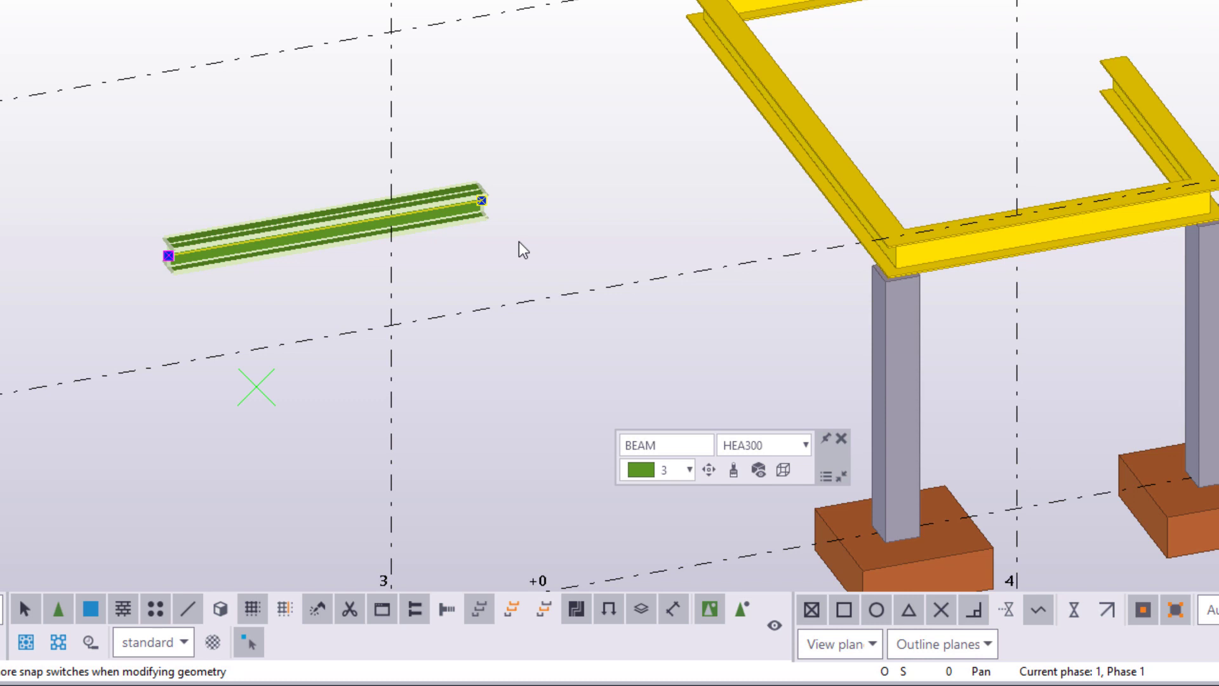
{"action": "left_click", "coordinate": [482, 197]}
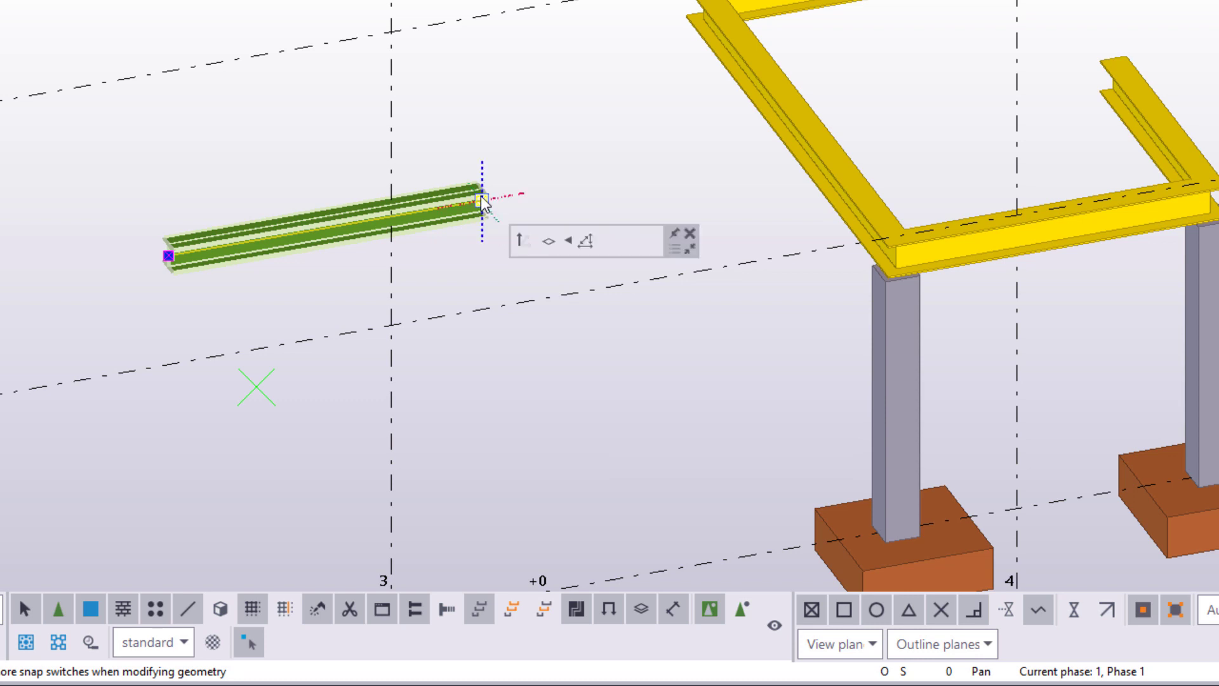
{"action": "left_click", "coordinate": [551, 242]}
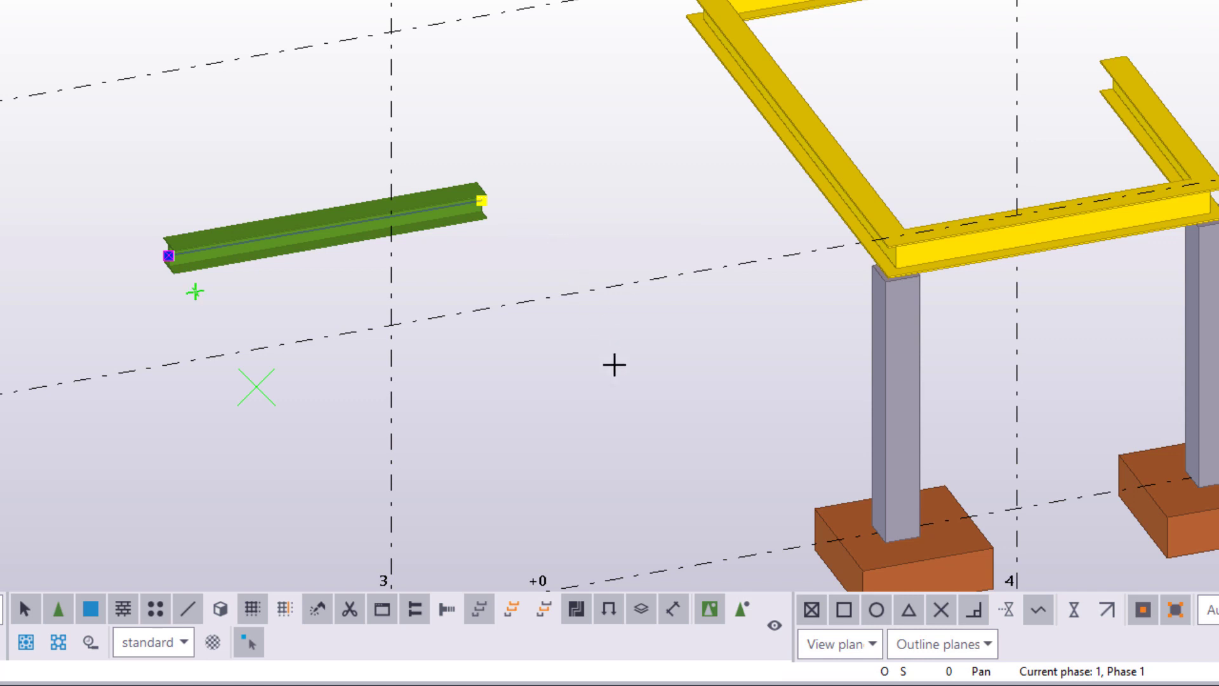
{"action": "left_click", "coordinate": [847, 519]}
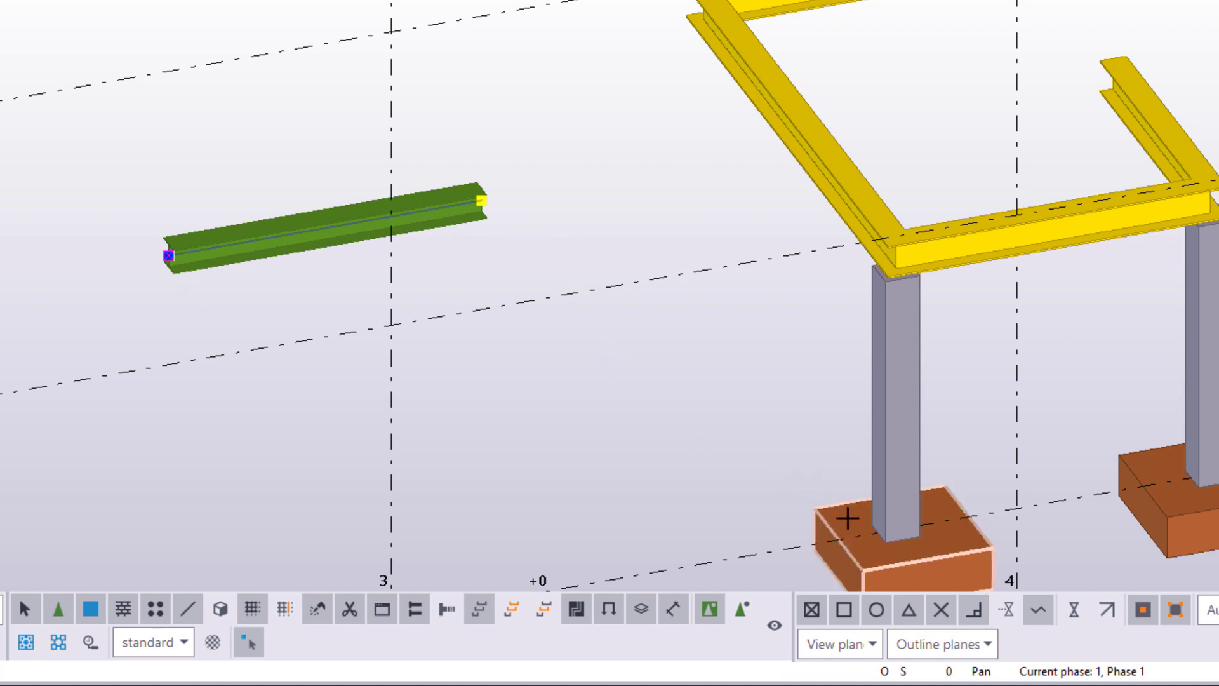
{"action": "left_click", "coordinate": [848, 519]}
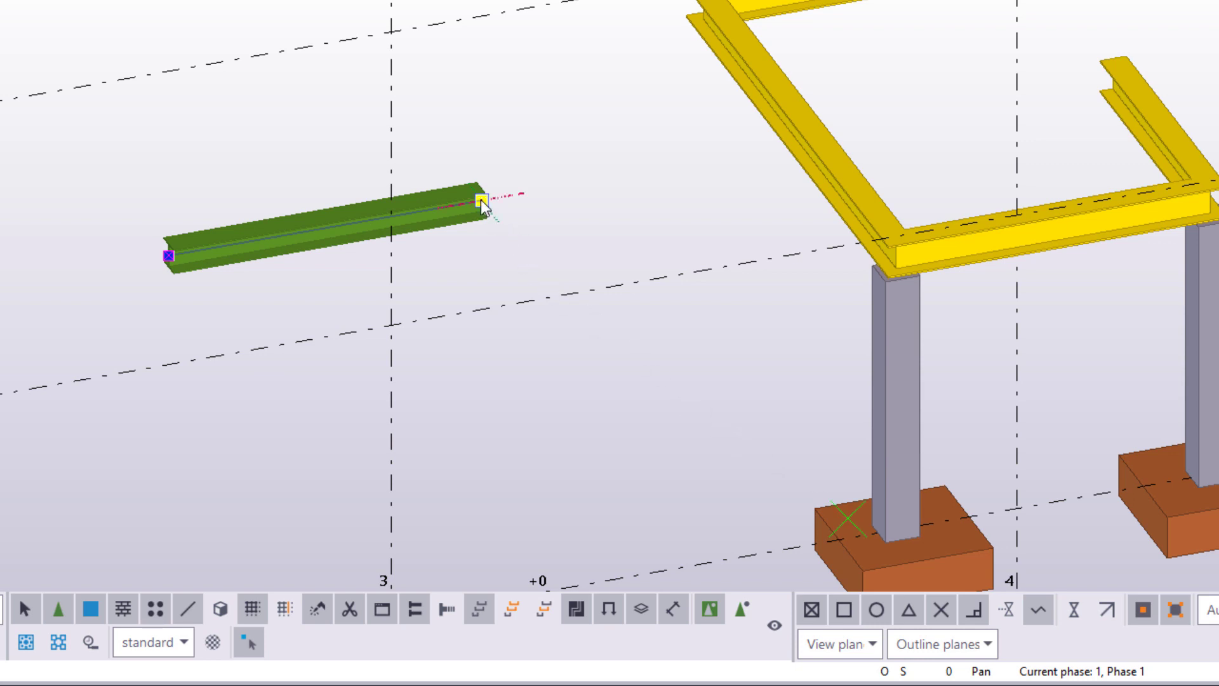